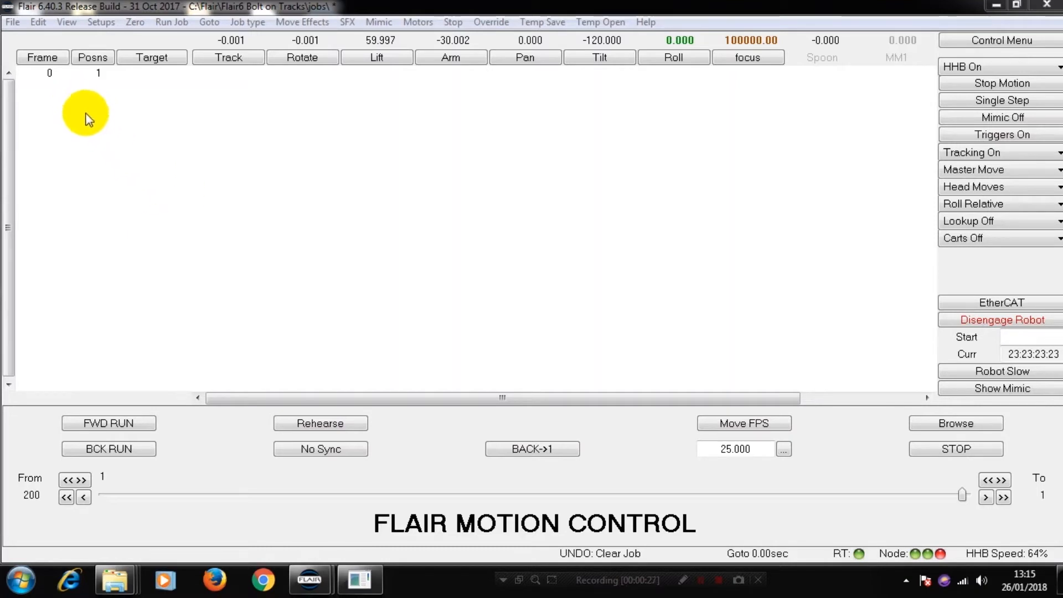
Step: Import the CGI move file Export_TT_02.xyz from the TT_Exports folder with the default import settings
left_click(11, 23)
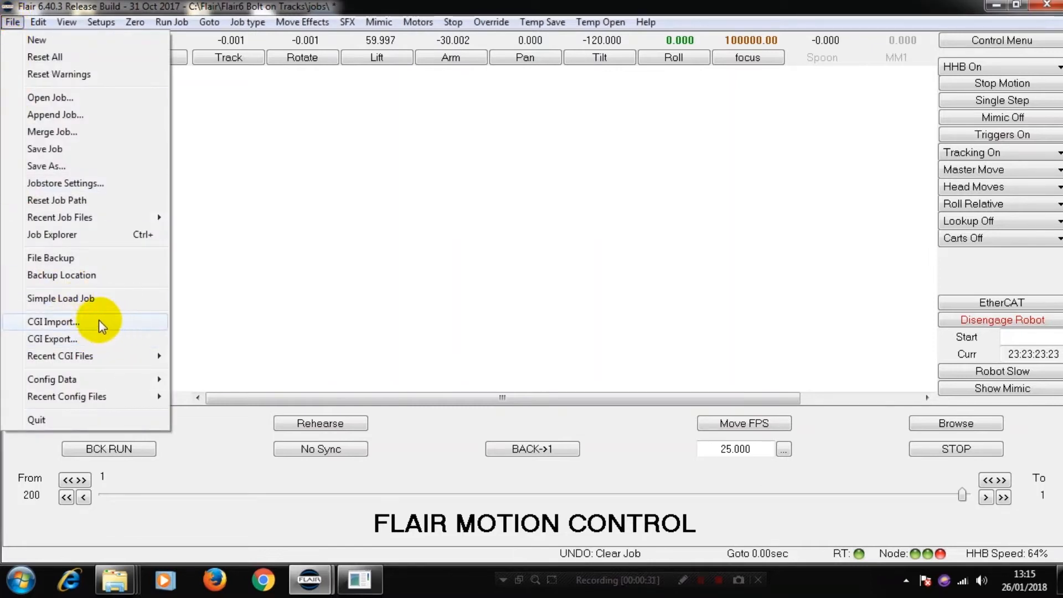
left_click(75, 322)
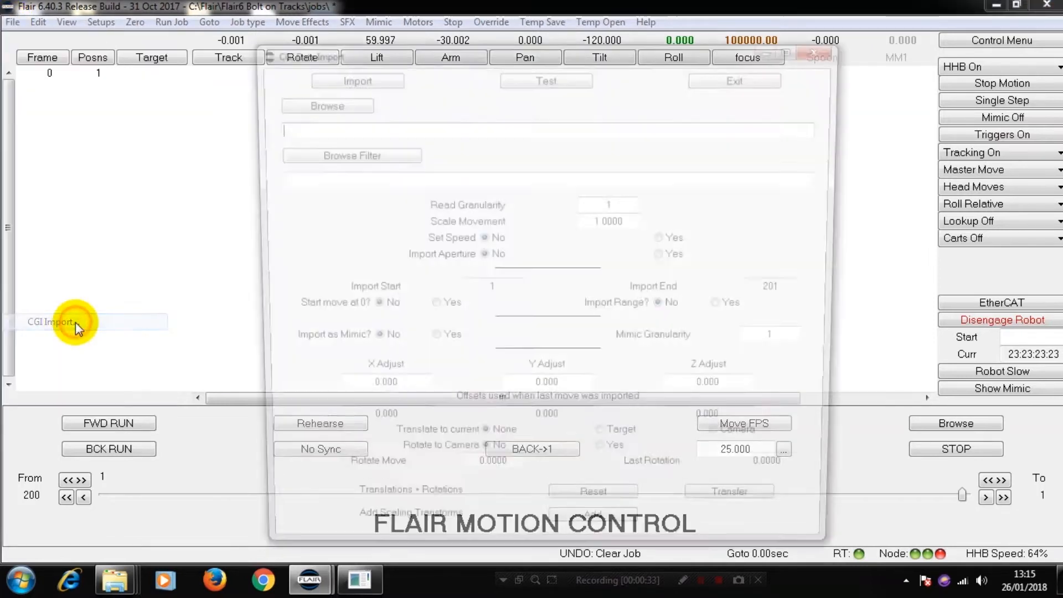
left_click(299, 102)
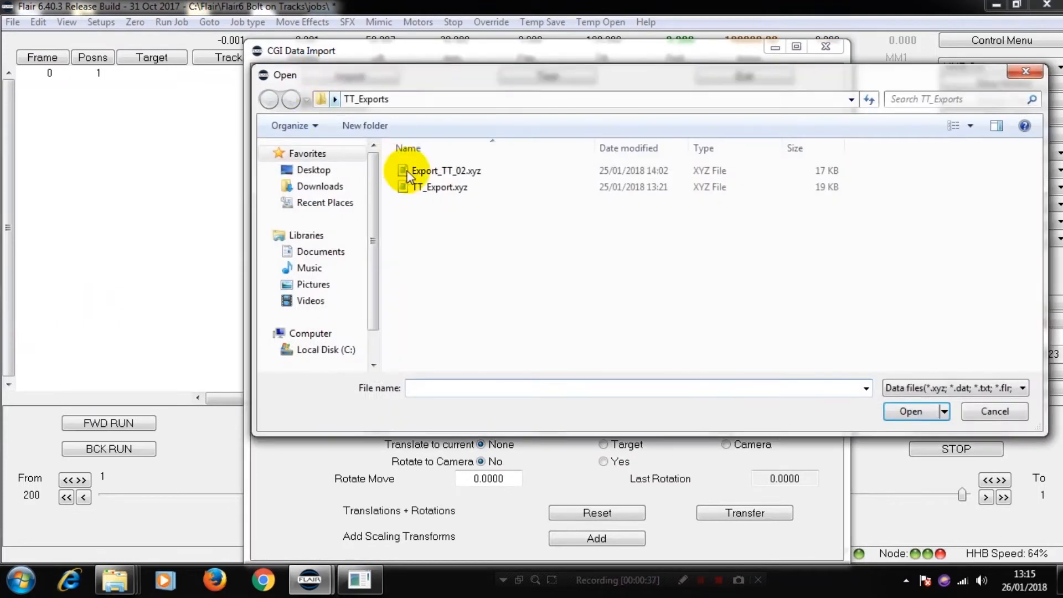
left_click(446, 175)
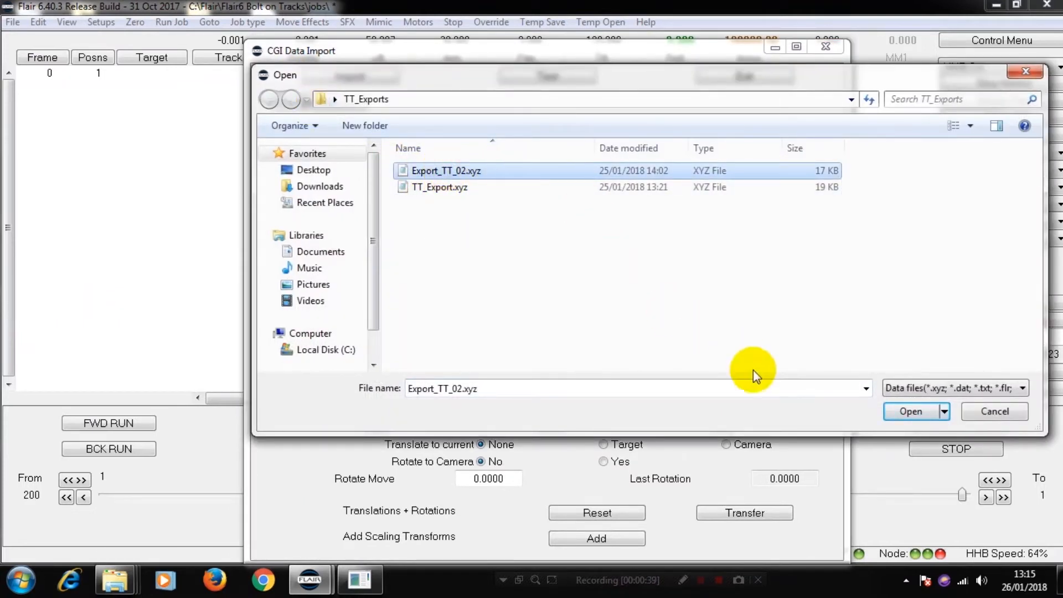
left_click(911, 412)
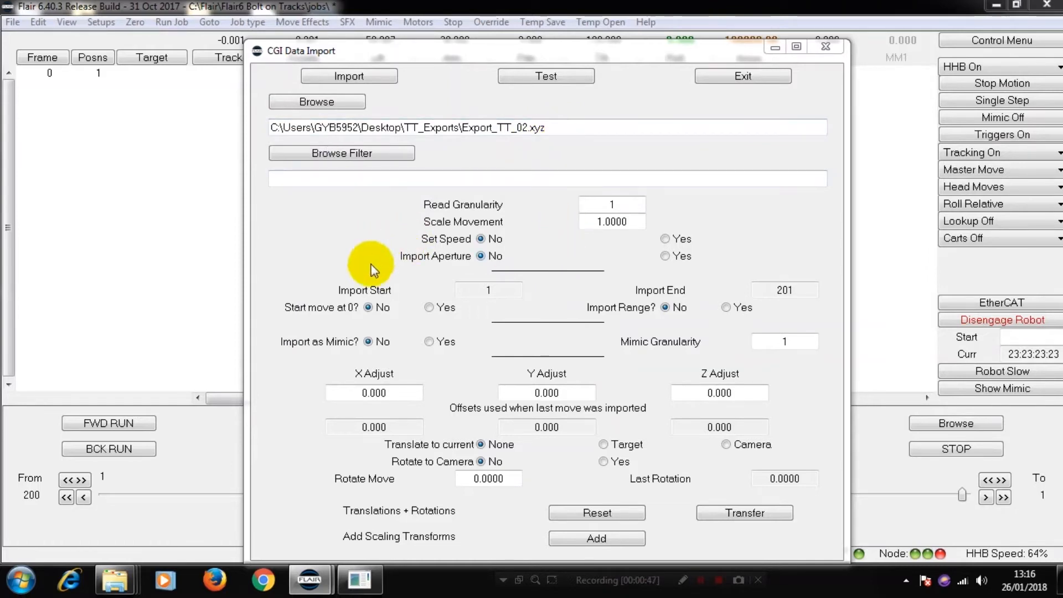
left_click(351, 76)
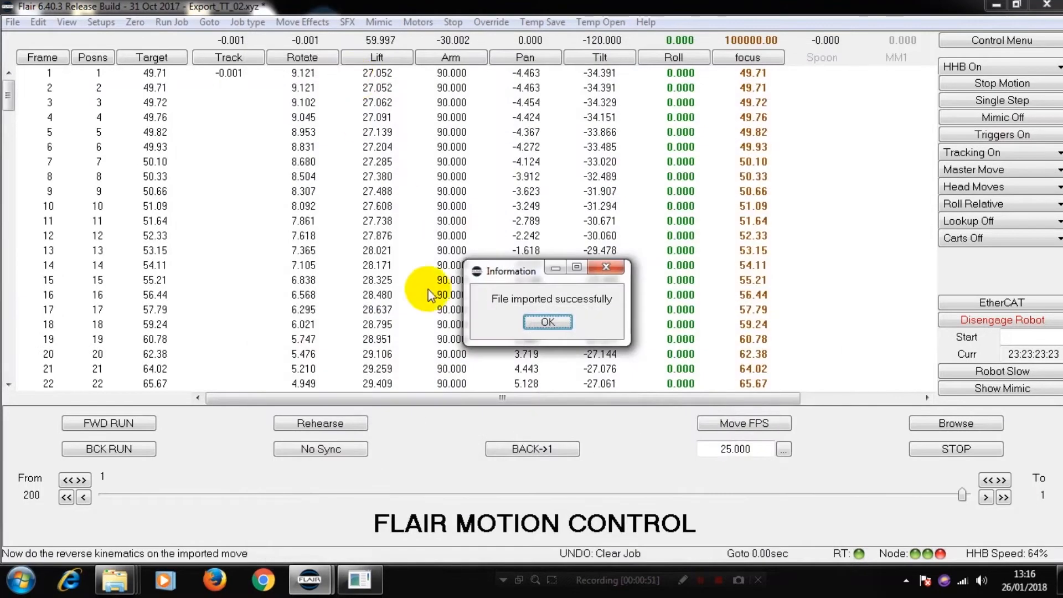
left_click(549, 325)
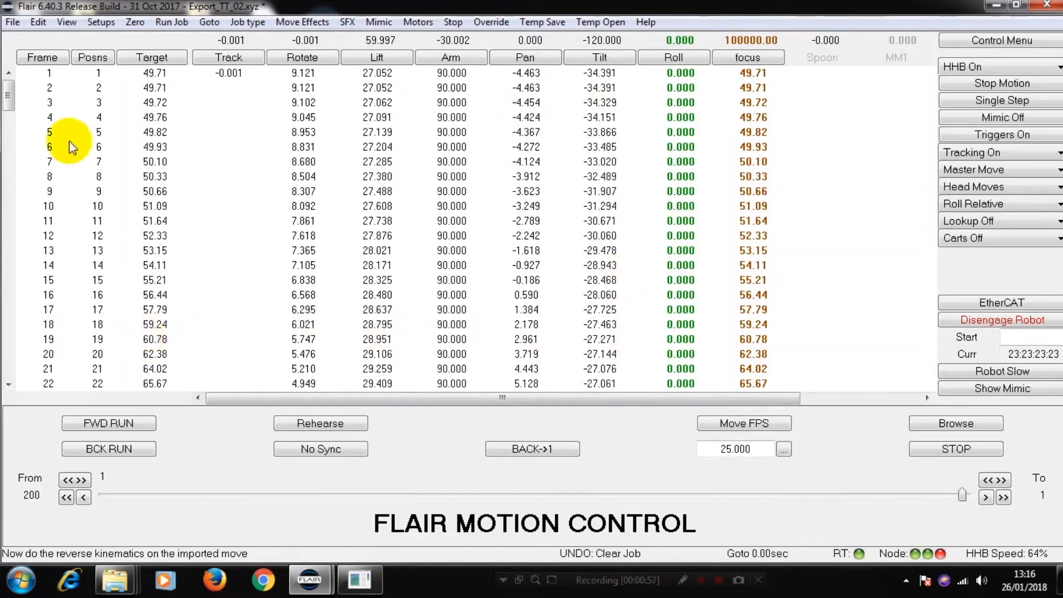
Step: Review the imported frames and play the move through on the rig model, ending back in the numeric view
left_click_drag(8, 91, 33, 91)
left_click(10, 363)
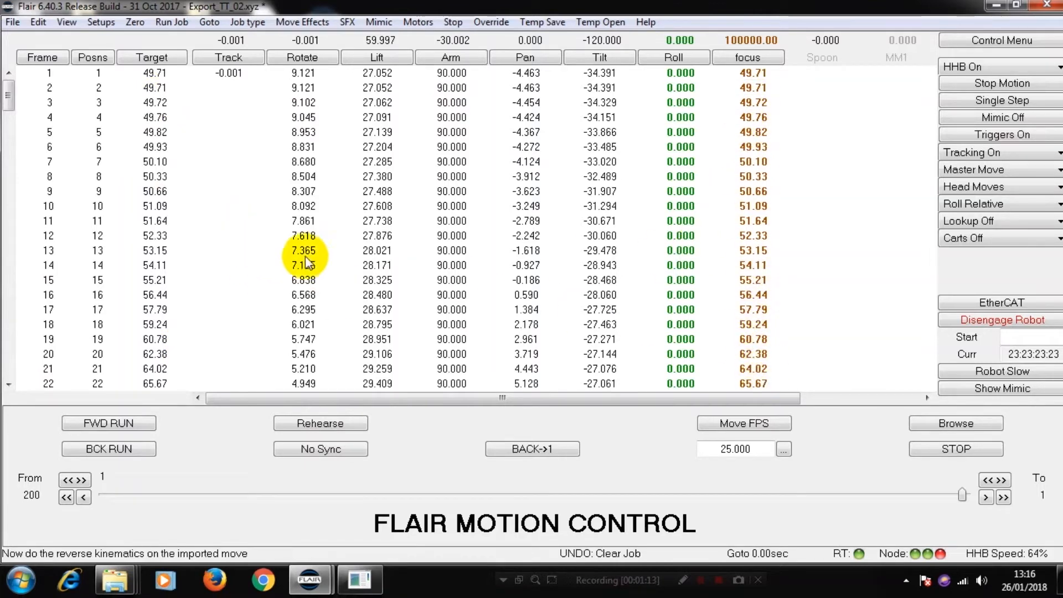
left_click(67, 23)
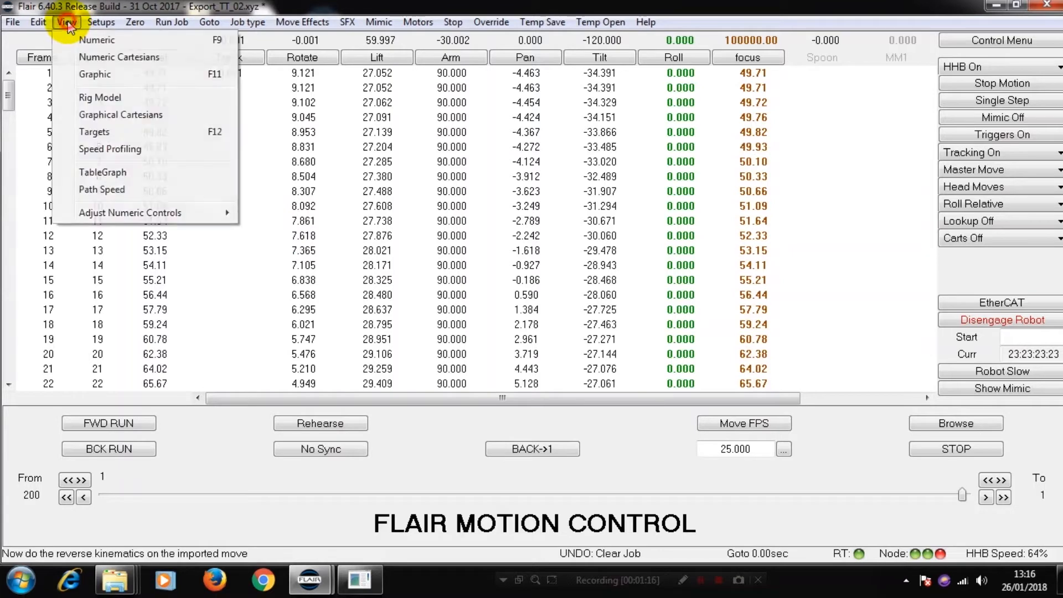
left_click(99, 98)
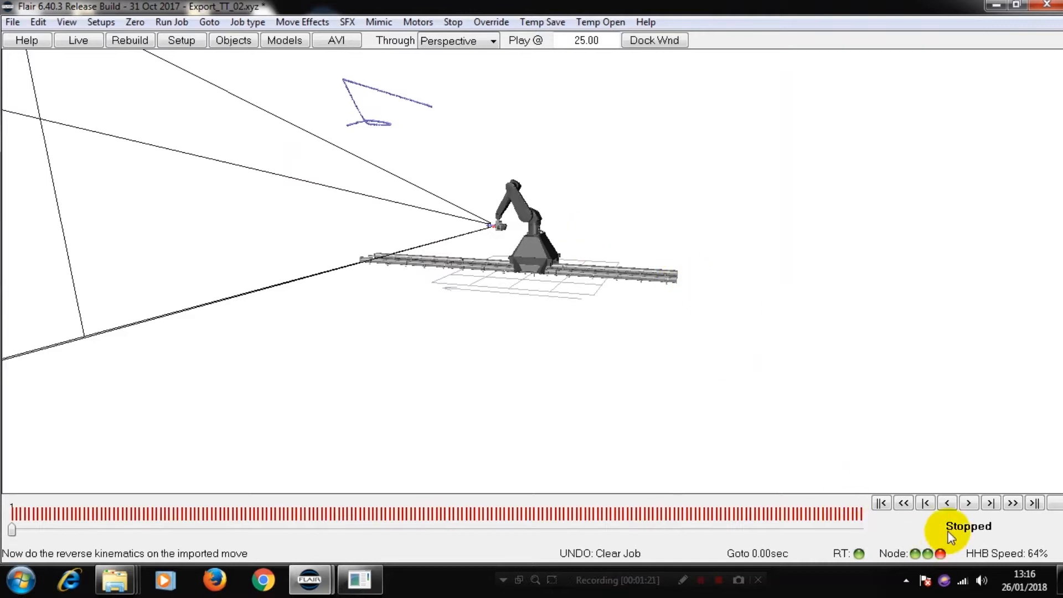
left_click(968, 504)
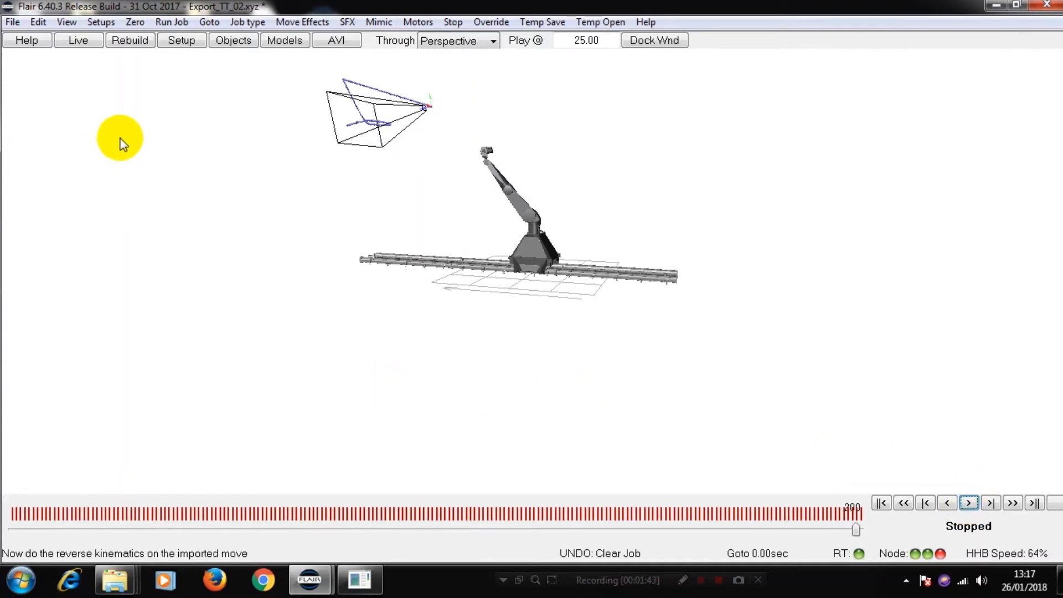
left_click(67, 22)
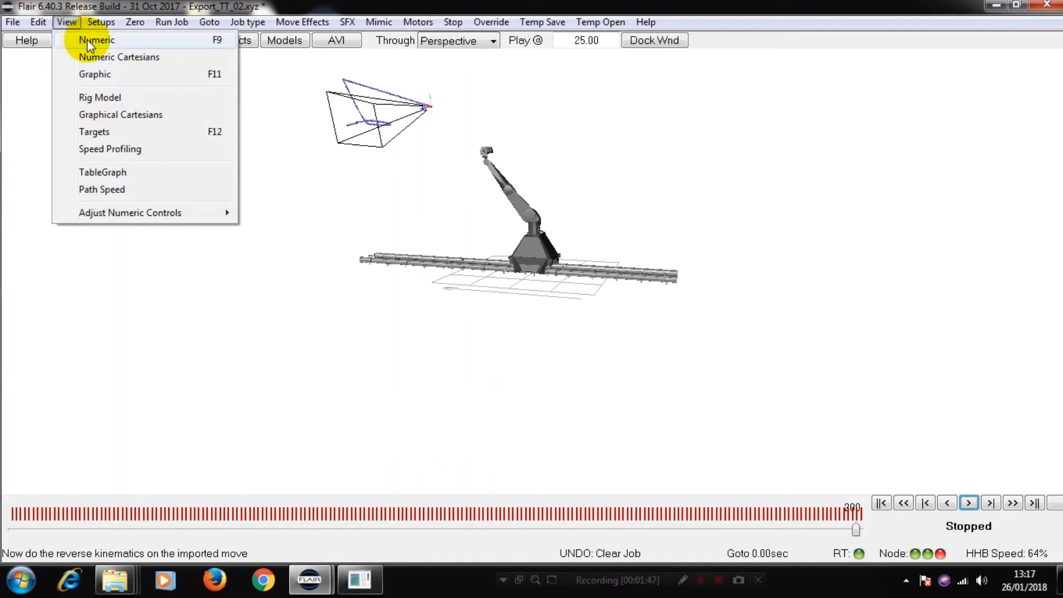
left_click(87, 39)
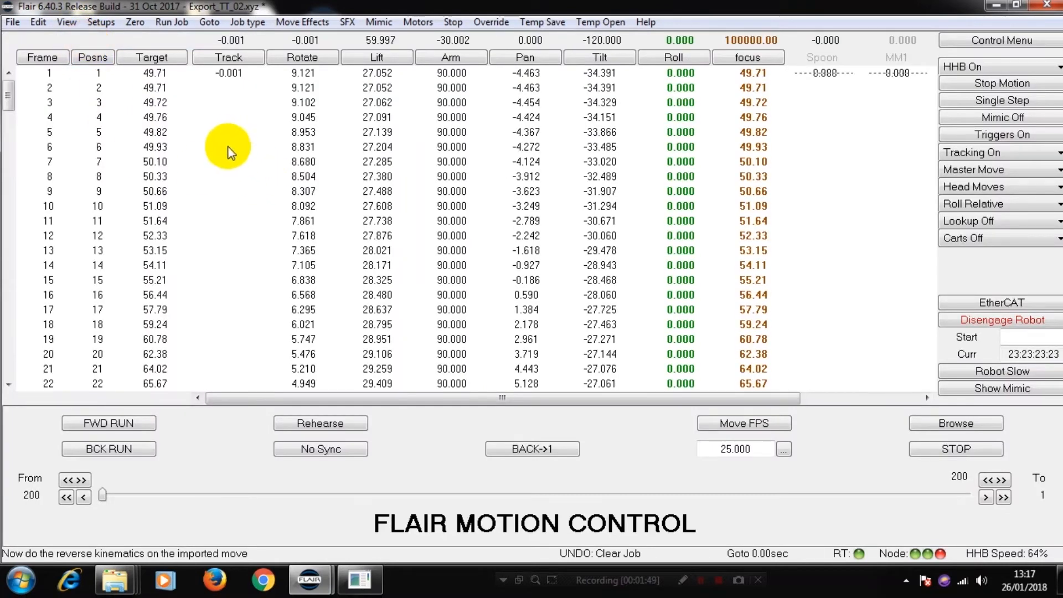
Step: Set Master - Track/Outer to Master Outer in the kinematics setup and apply it
left_click(101, 23)
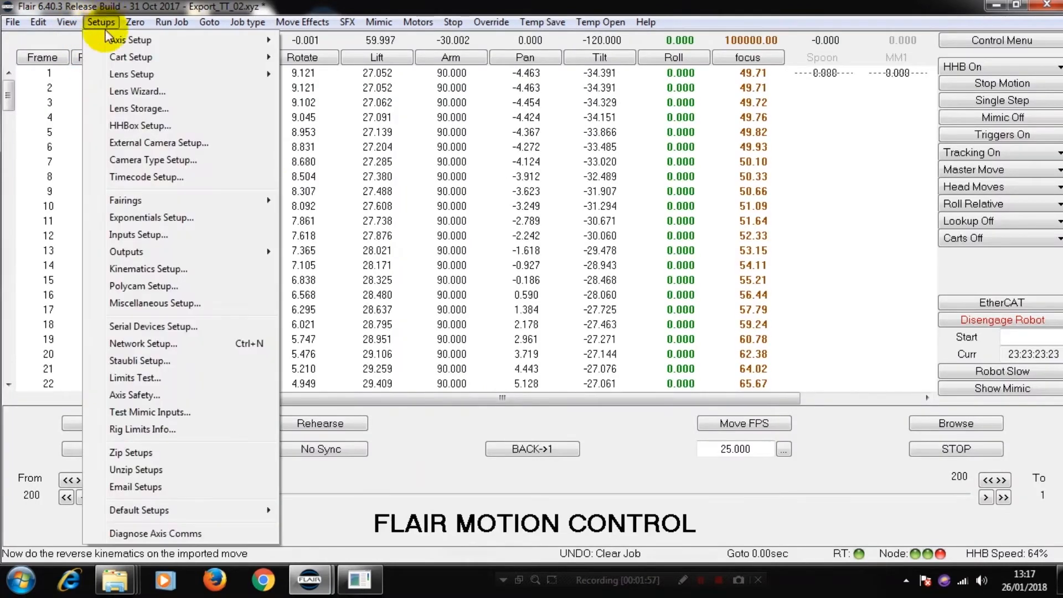
left_click(146, 269)
left_click(656, 374)
left_click(646, 401)
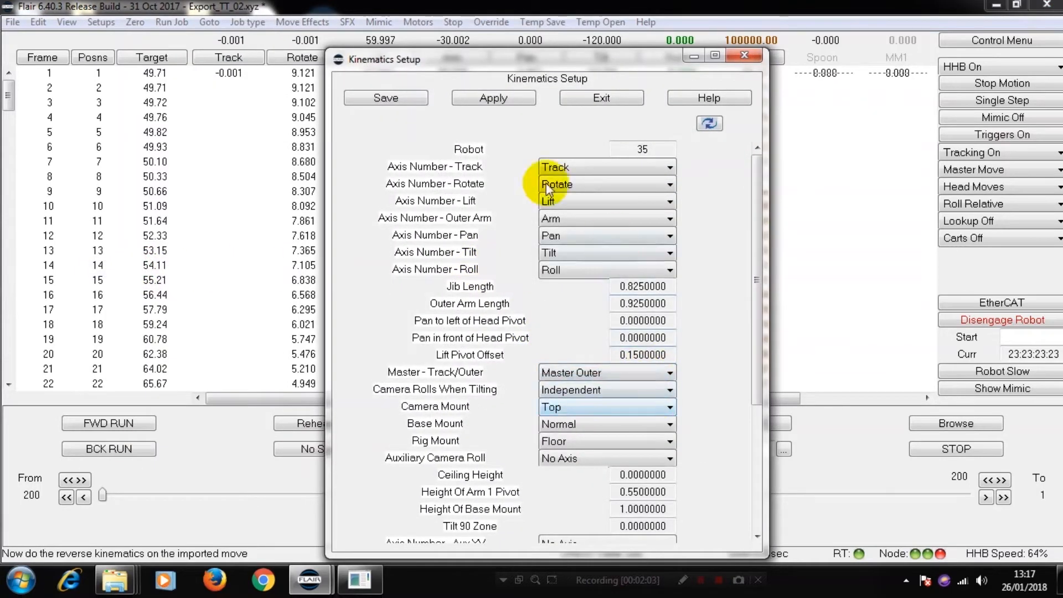
left_click(416, 100)
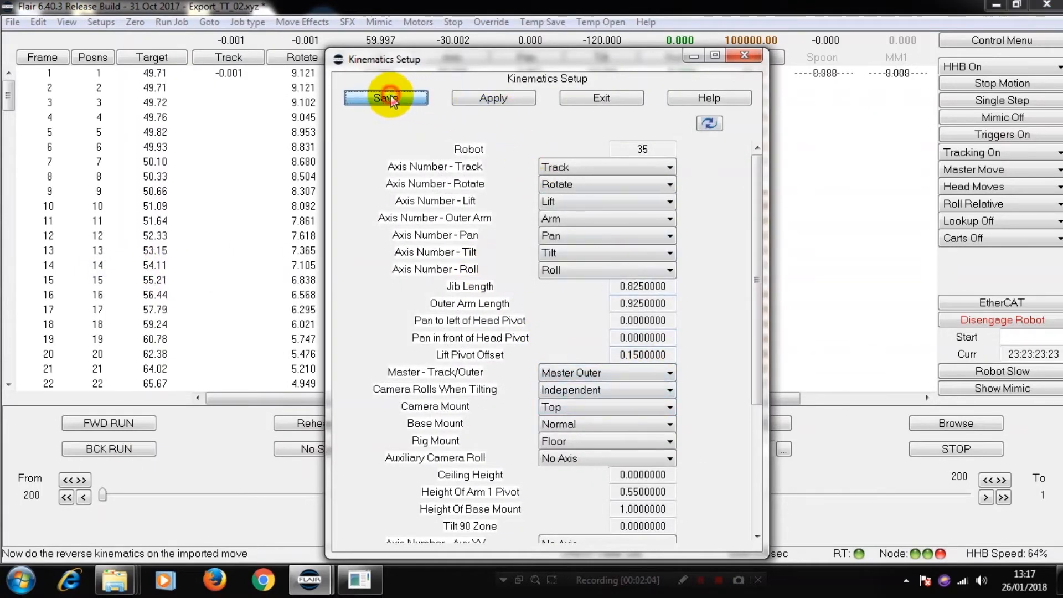
left_click(601, 99)
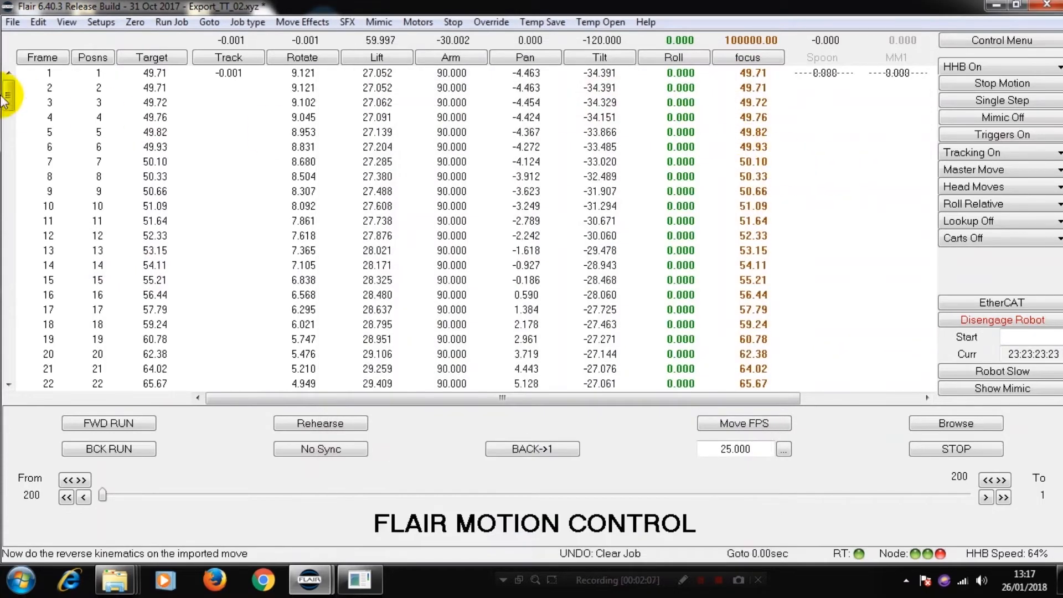
Step: Reimport Export_TT_02.xyz as CGI data with the Z Adjust offset set to -2
left_click(13, 22)
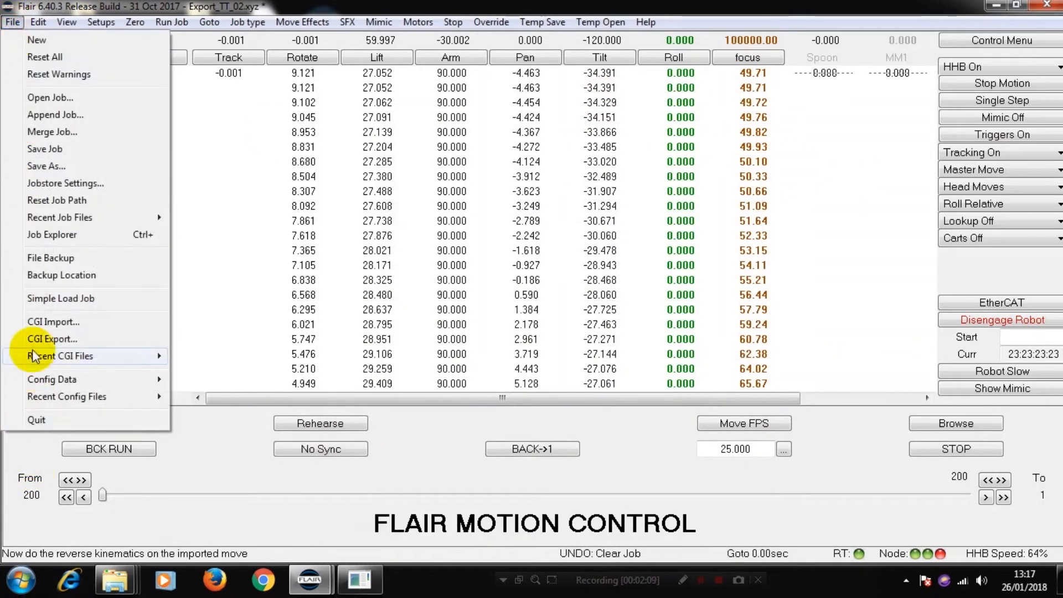
left_click(37, 322)
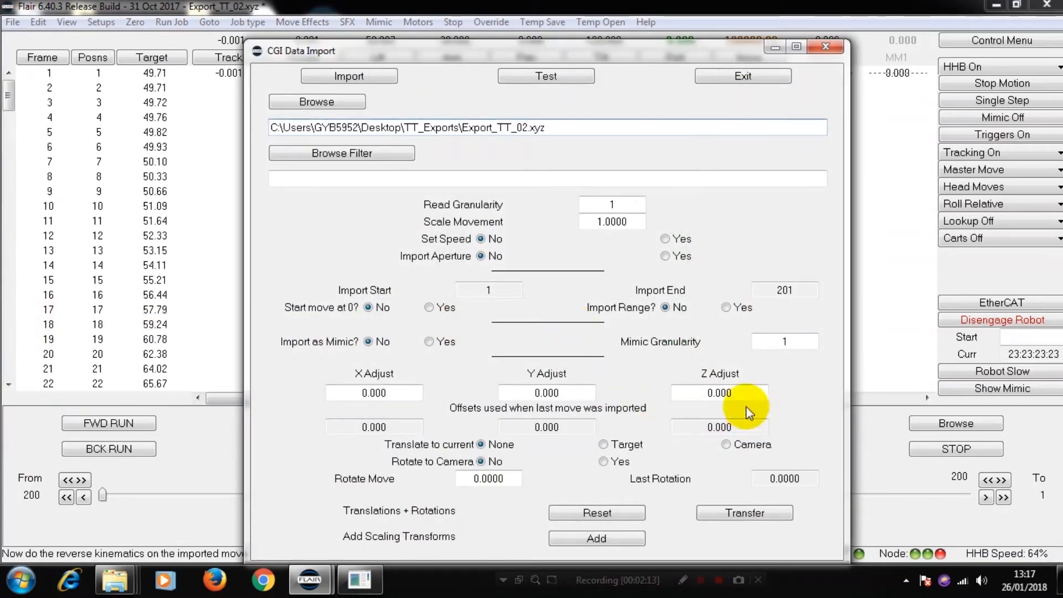
double_click(739, 393)
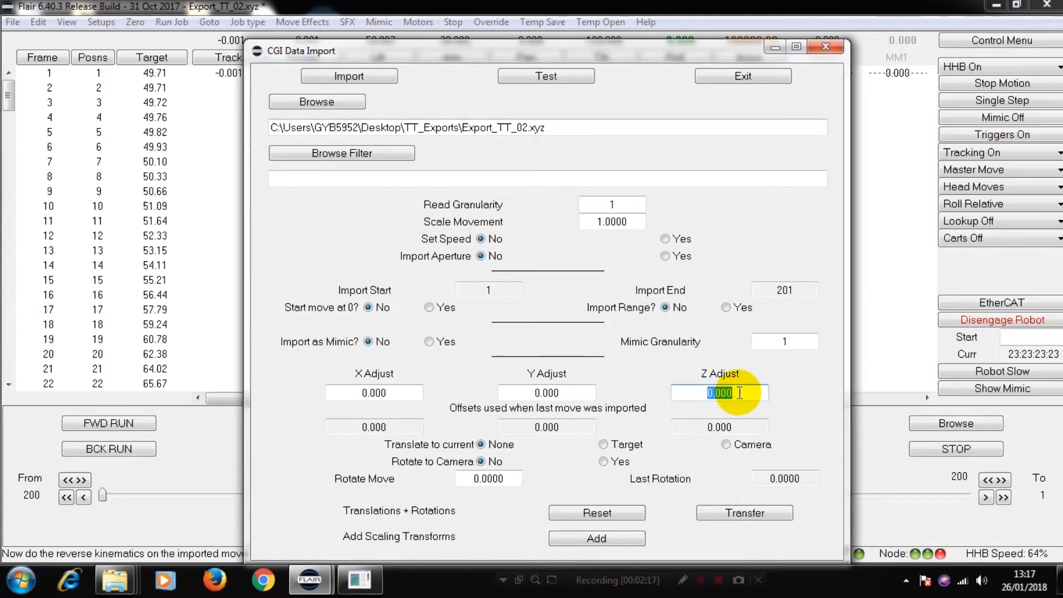
key("BackSpace")
type("-")
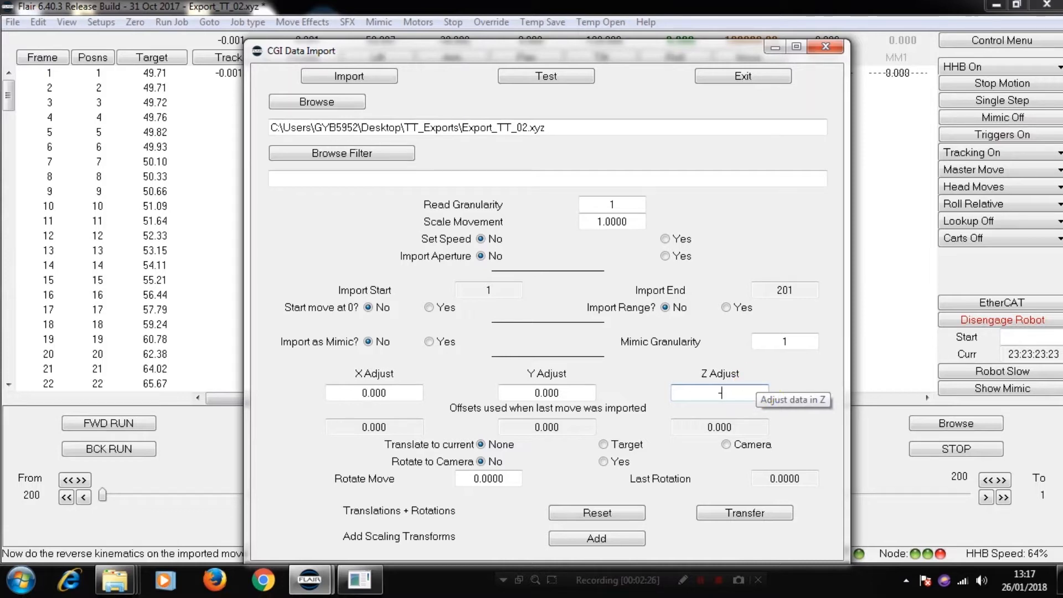
type("2")
key("Return")
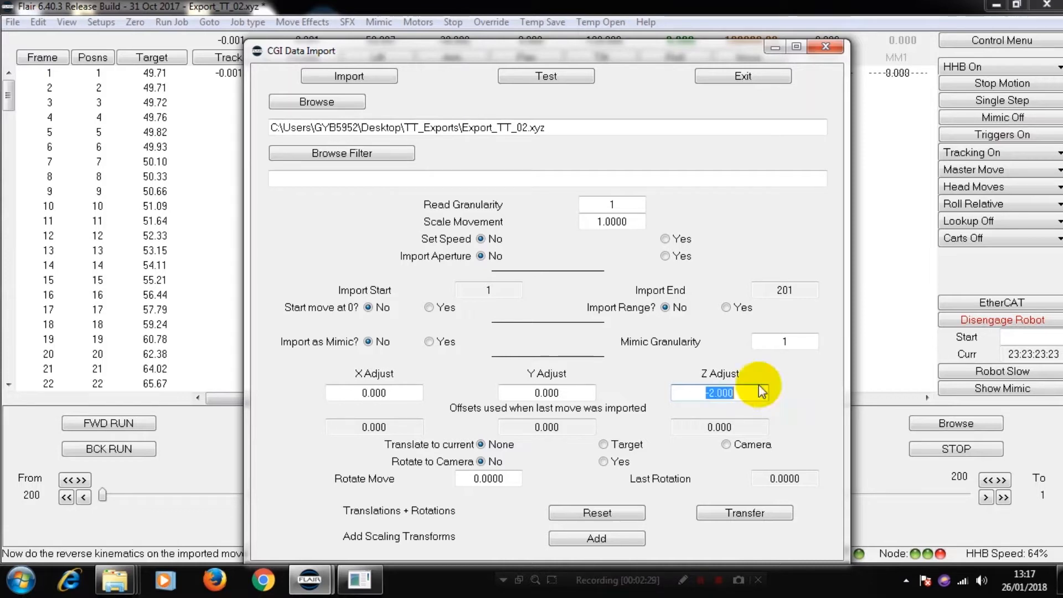
left_click(343, 77)
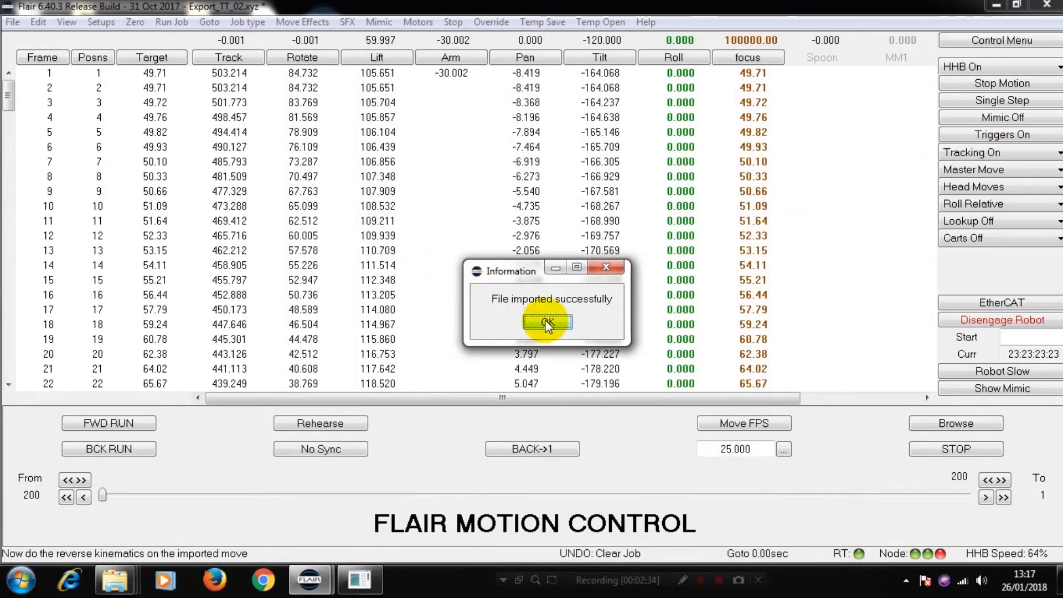
left_click(547, 323)
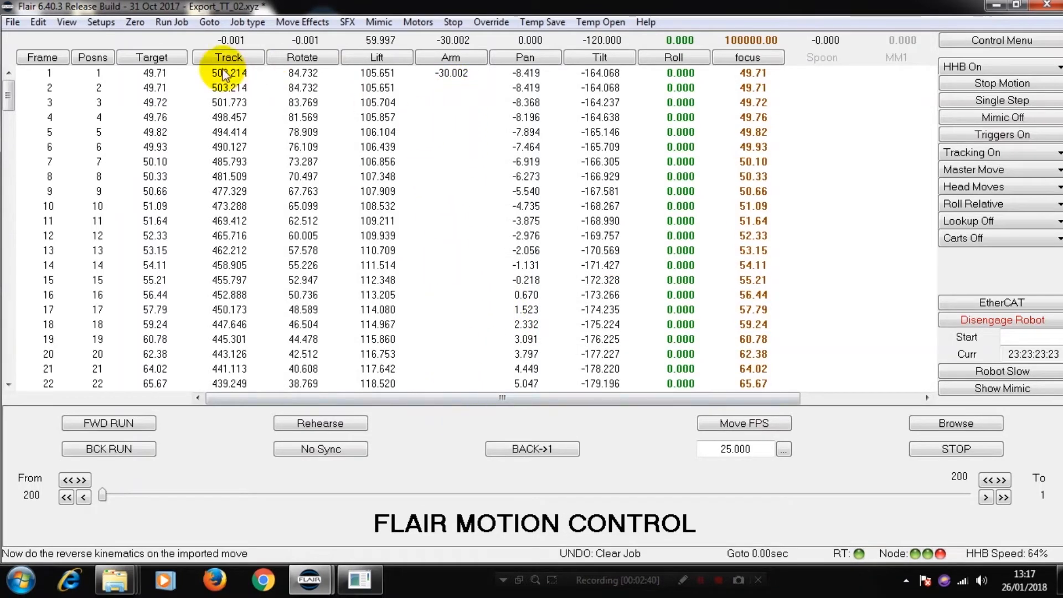
Step: Play the lowered move through on the rig model to check its reach, and return to the numeric view
left_click(67, 22)
left_click(95, 99)
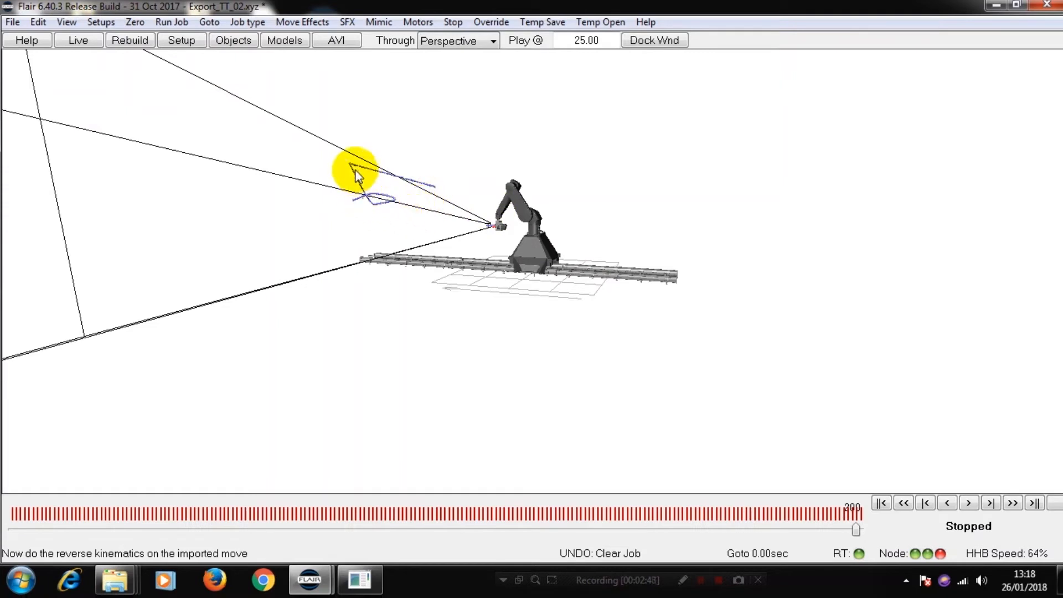
left_click(969, 504)
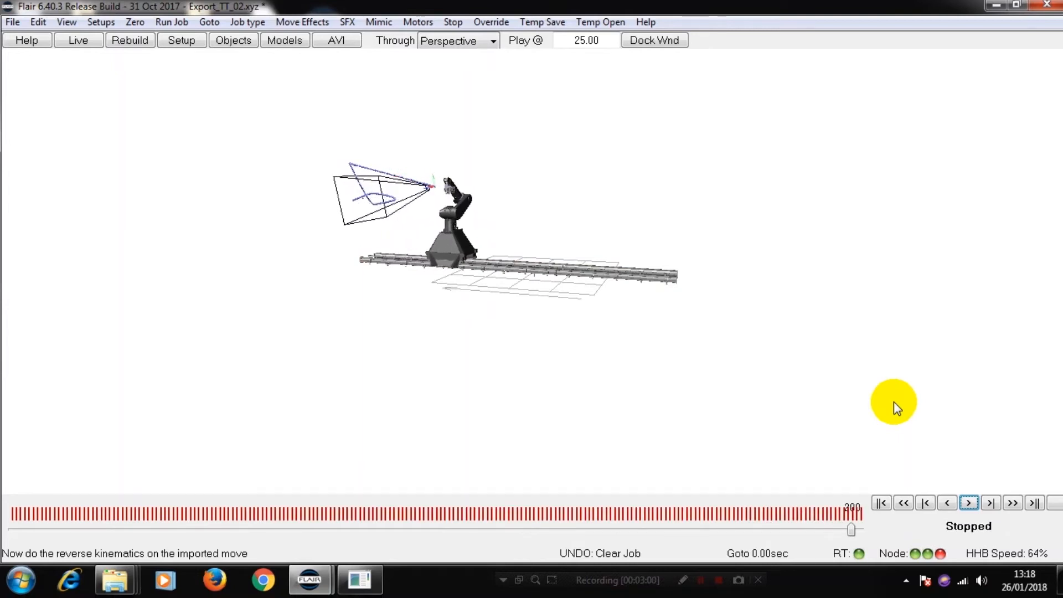
left_click(63, 21)
left_click(98, 38)
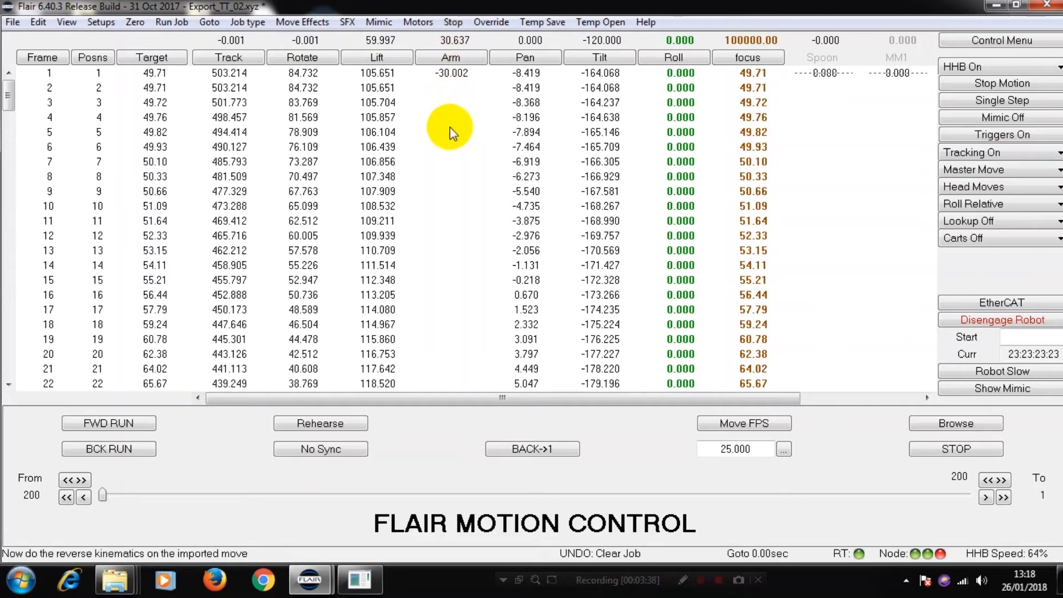
Step: Reimport Export_TT_02.xyz with Read Granularity set to 10, keeping the -2 Z adjustment
left_click(12, 23)
left_click(49, 322)
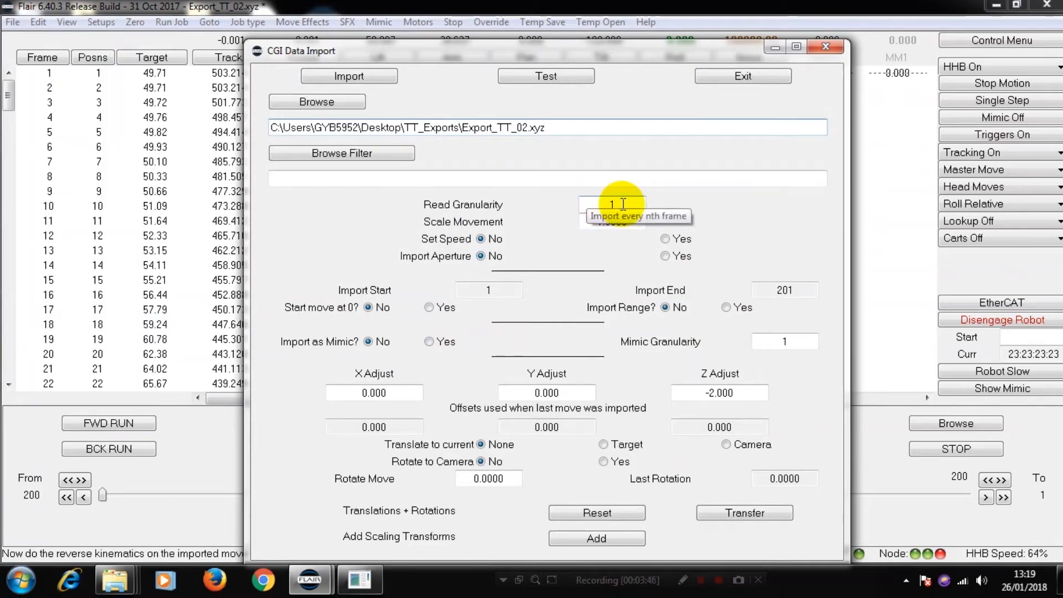
double_click(623, 205)
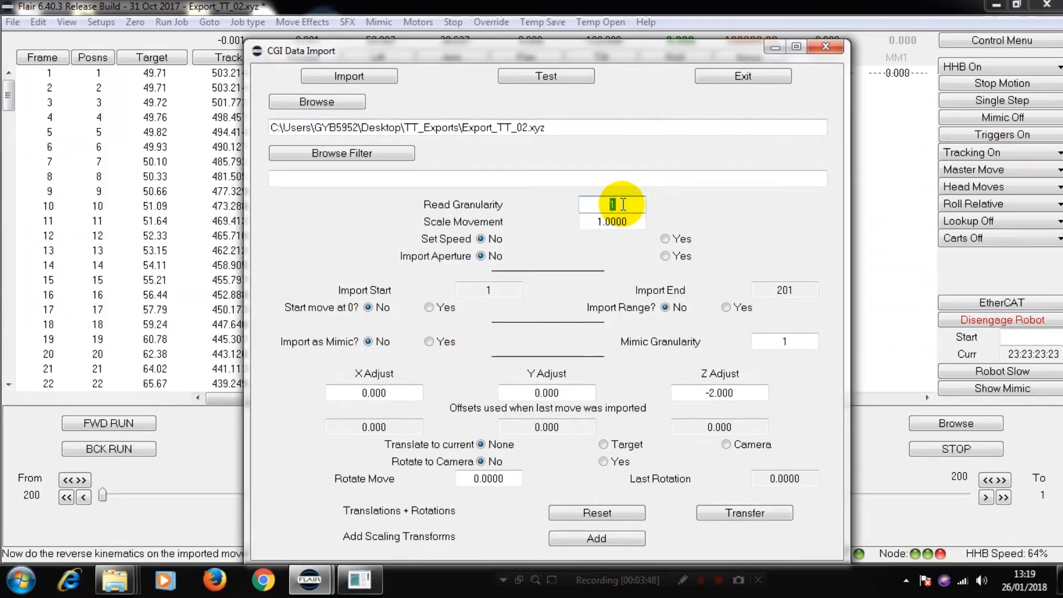
type("10")
double_click(624, 204)
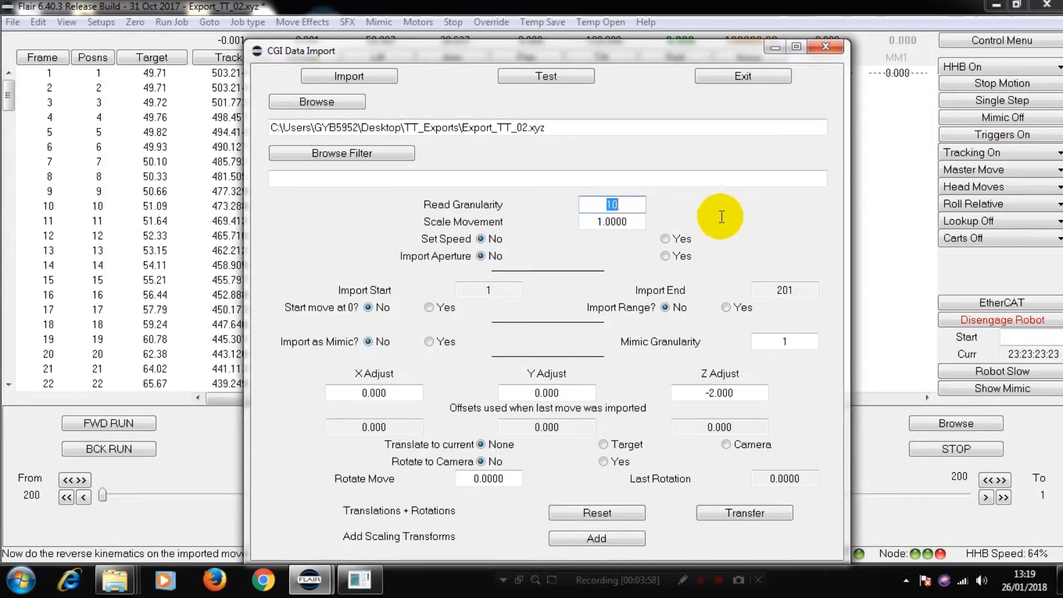
left_click(355, 74)
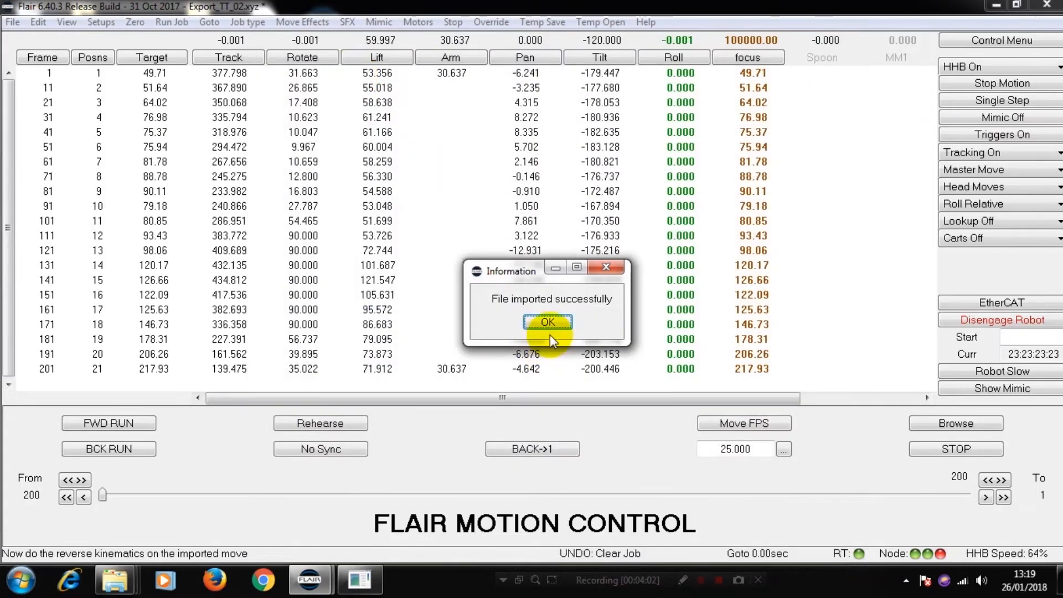
left_click(549, 324)
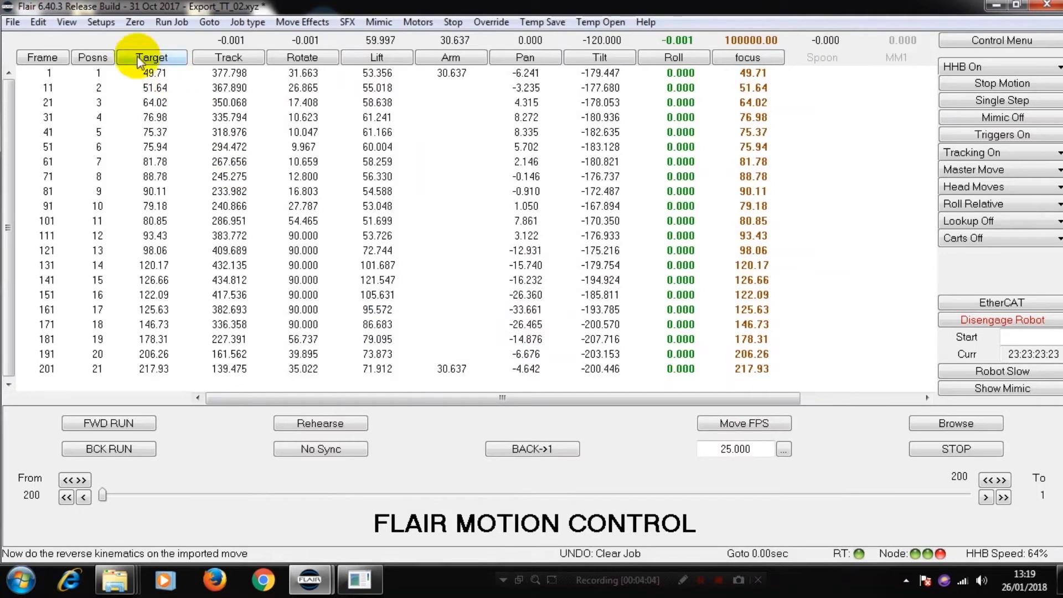
Step: Run the rig model through the move imported at every tenth frame
left_click(67, 22)
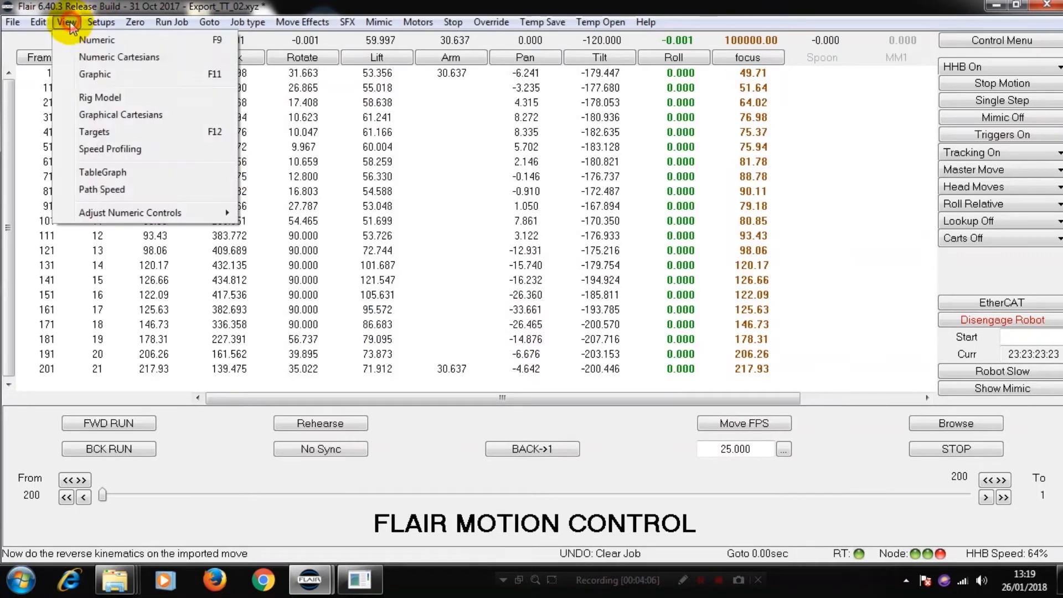
left_click(105, 99)
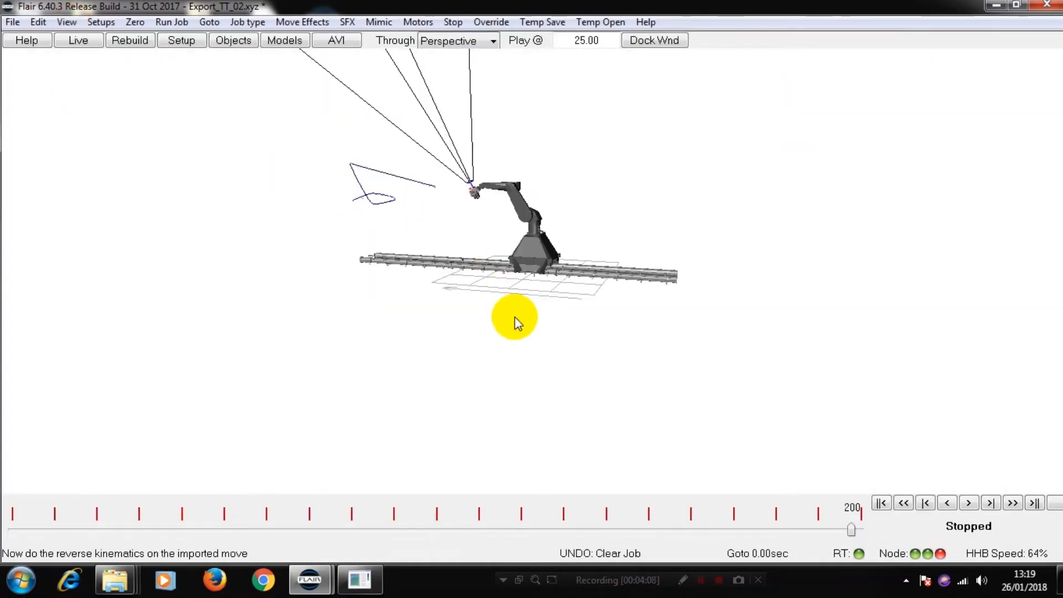
left_click(969, 504)
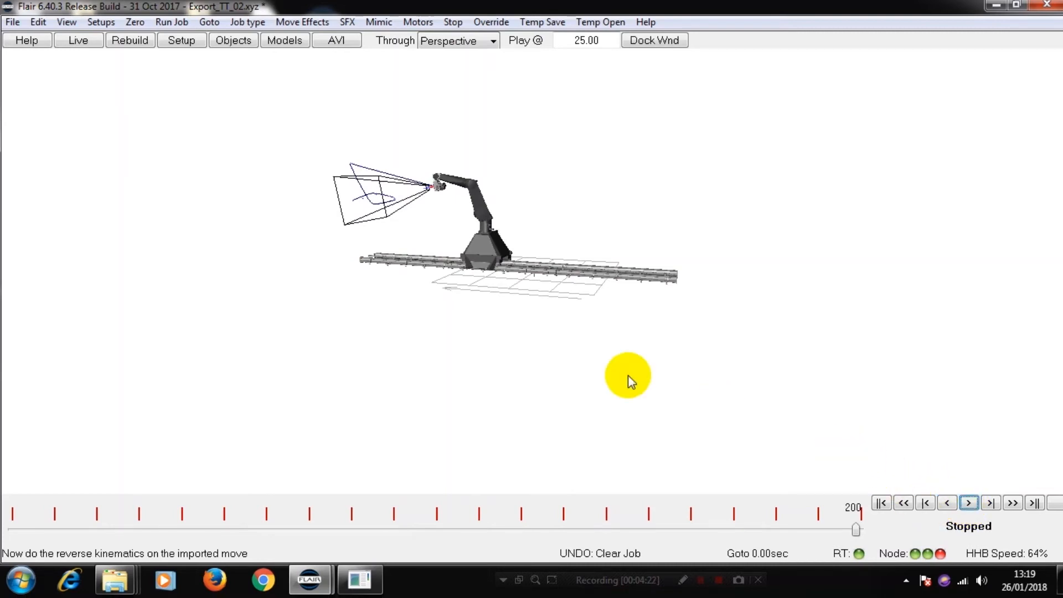
Step: Return to the numeric view and set the CGI data import's X Adjust offset to -3 for Export_TT_02.xyz
left_click(65, 22)
left_click(90, 41)
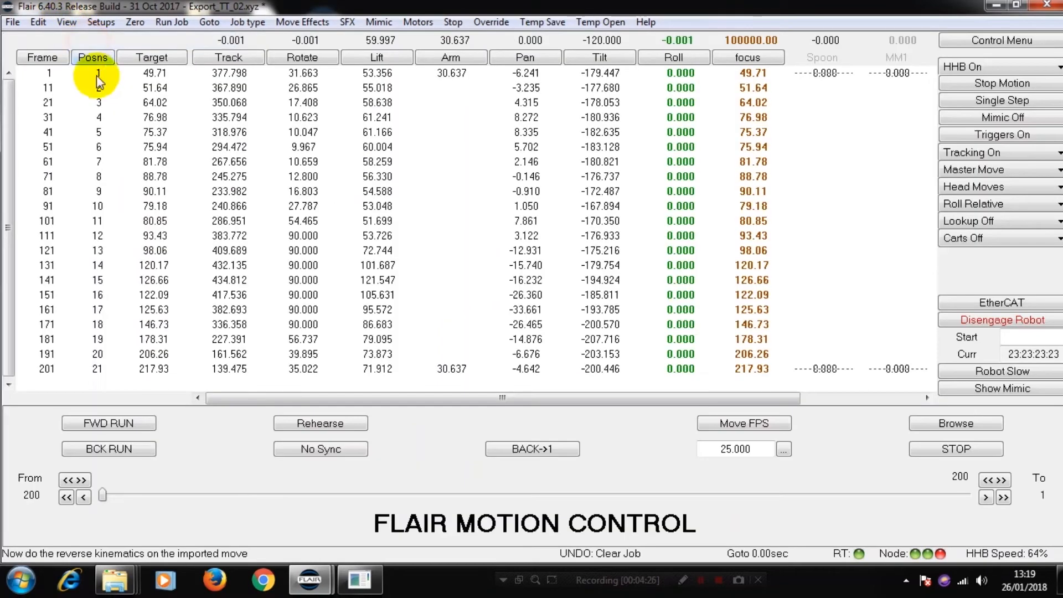
left_click(11, 22)
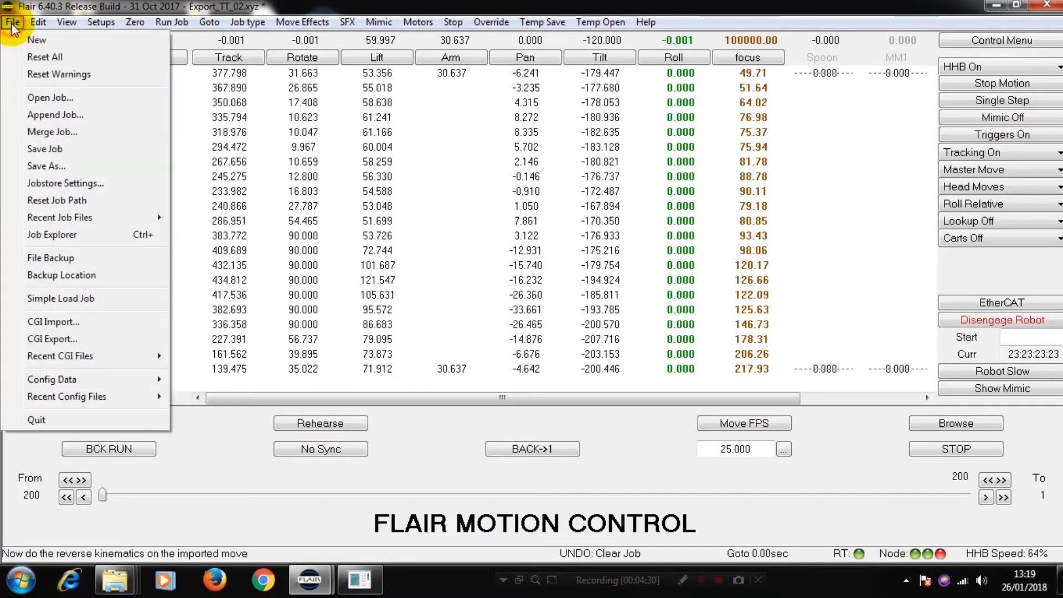
left_click(53, 322)
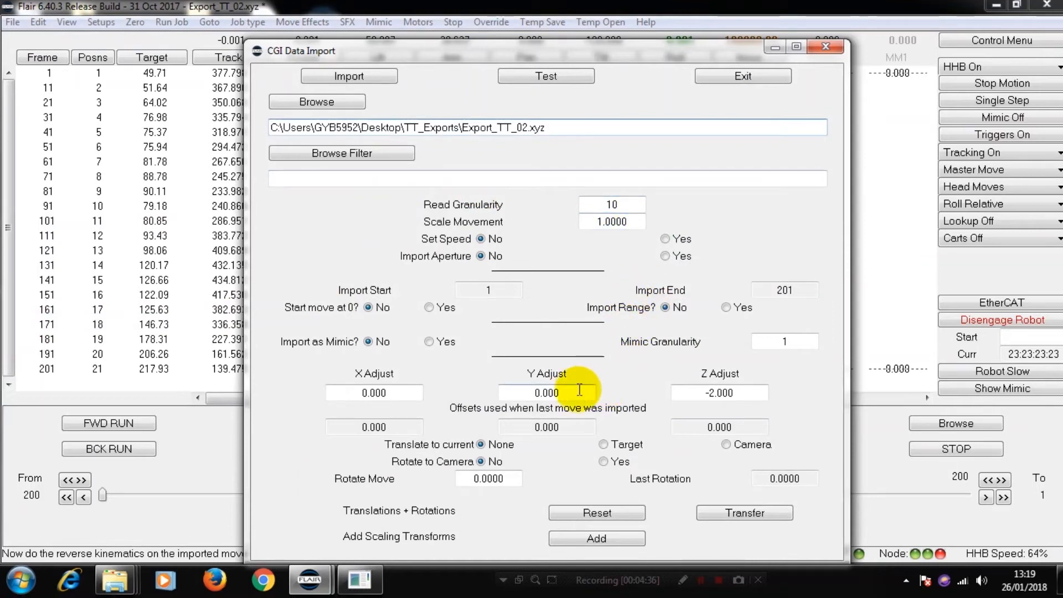
double_click(392, 392)
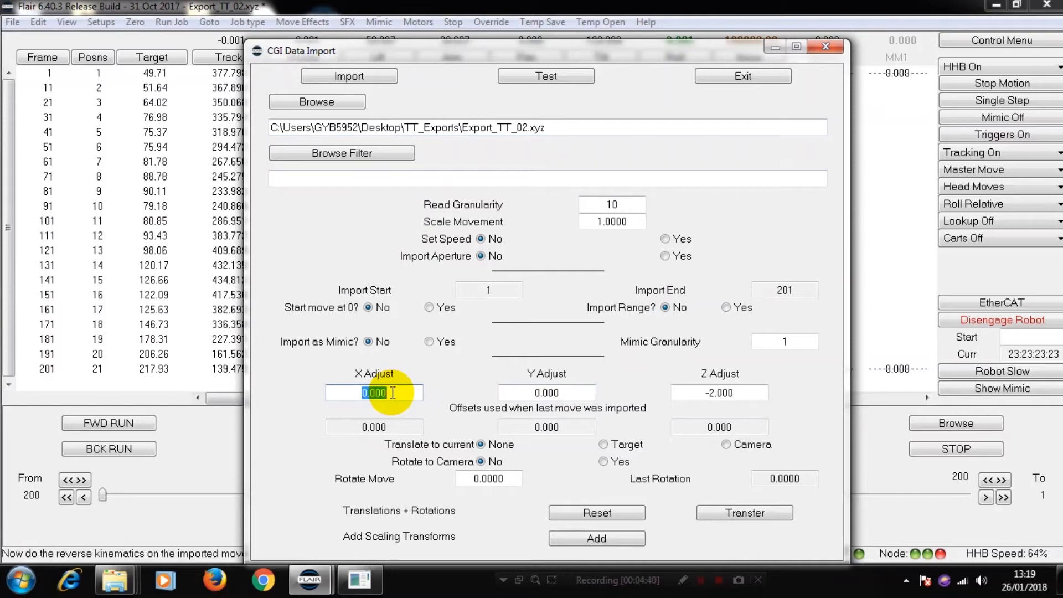
type("-3.")
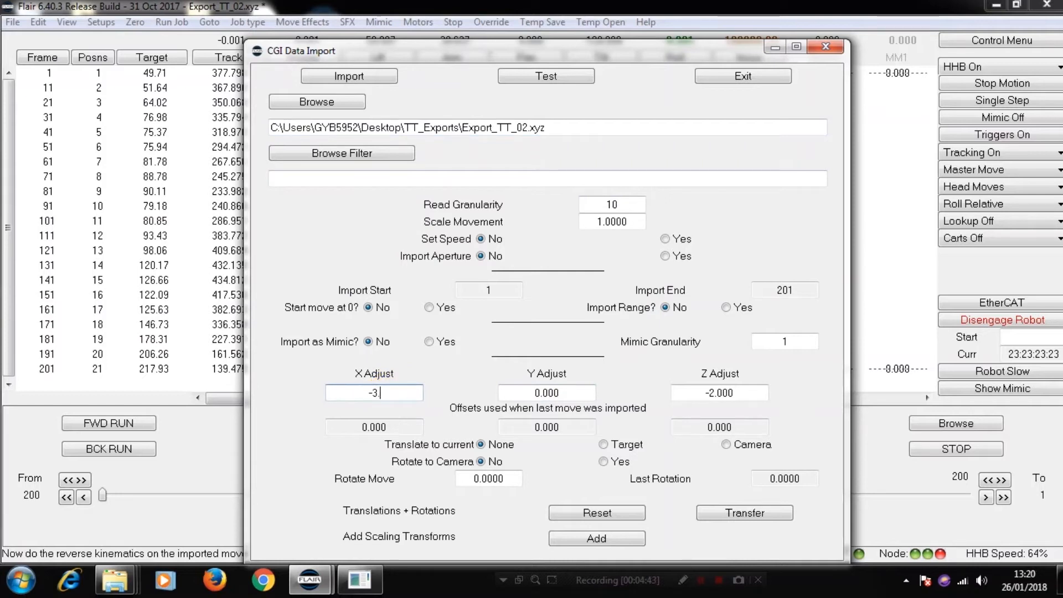
key("Return")
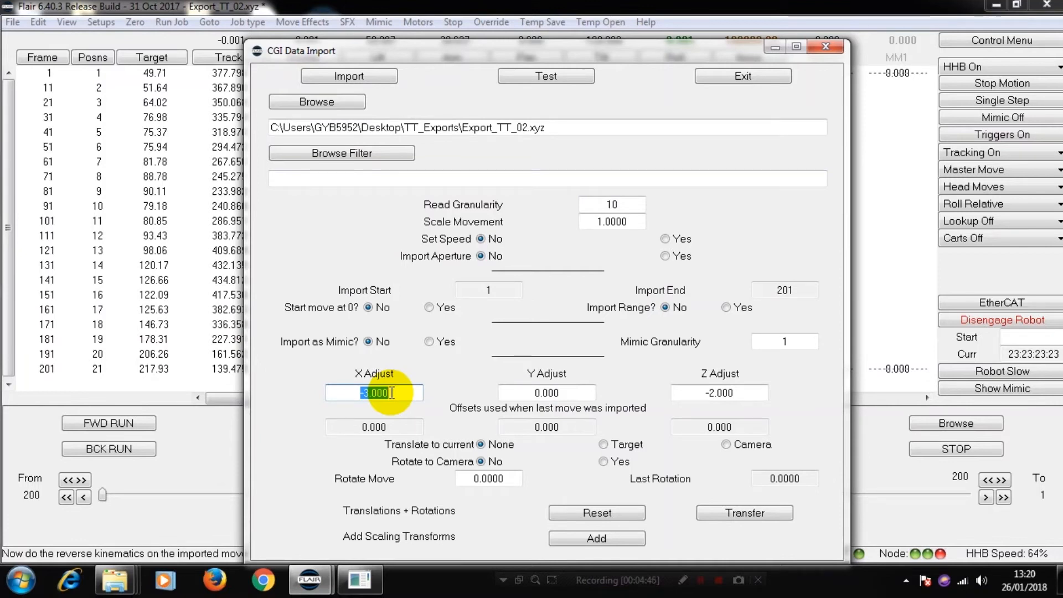
Step: Set the Z Adjust offset to -3 and import the move with the new X and Z offsets
left_click(742, 393)
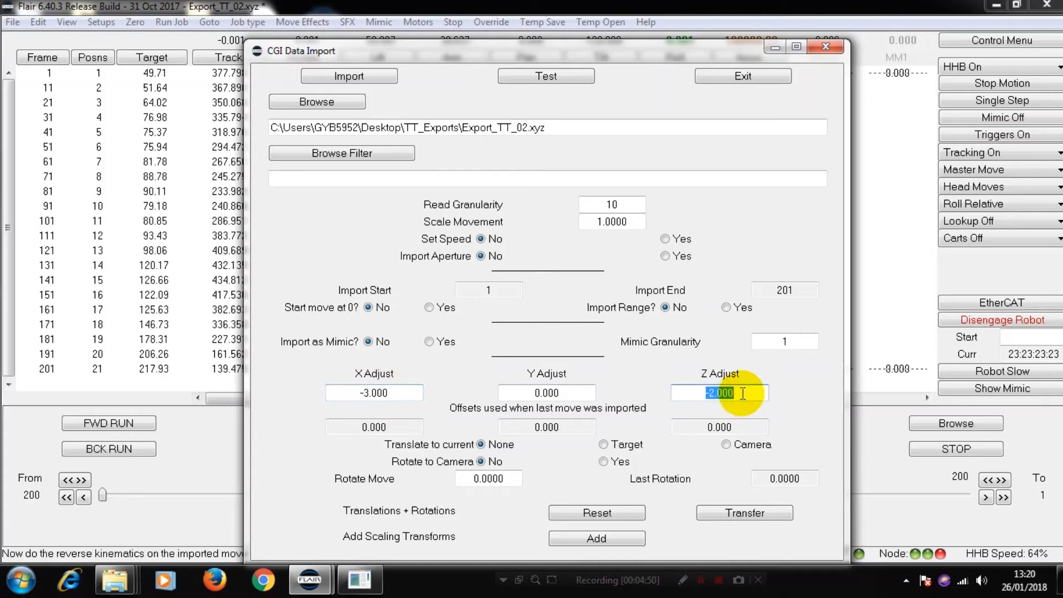
type("-3")
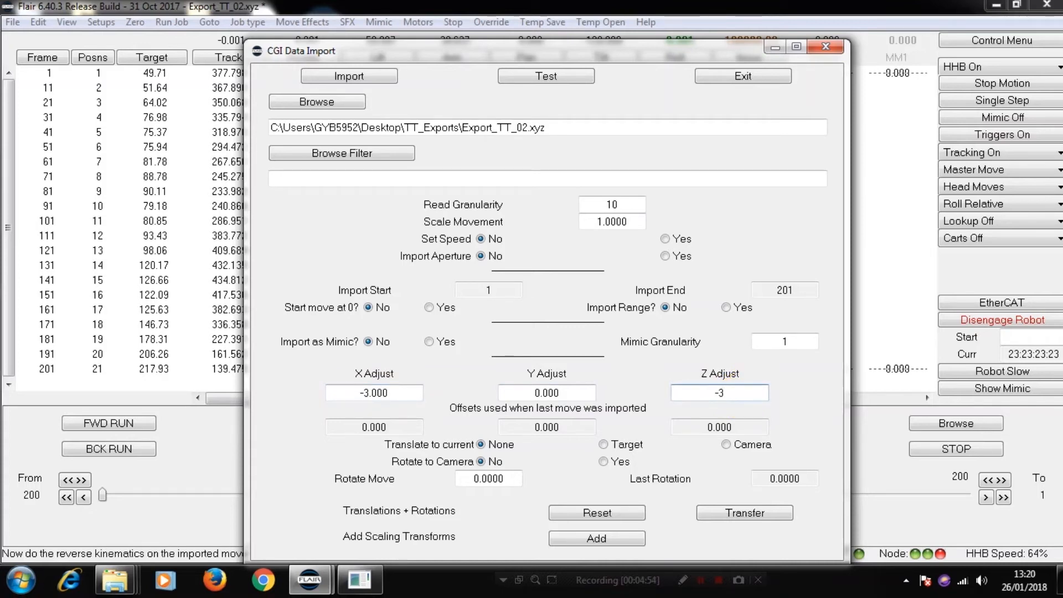
key("Return")
left_click(368, 81)
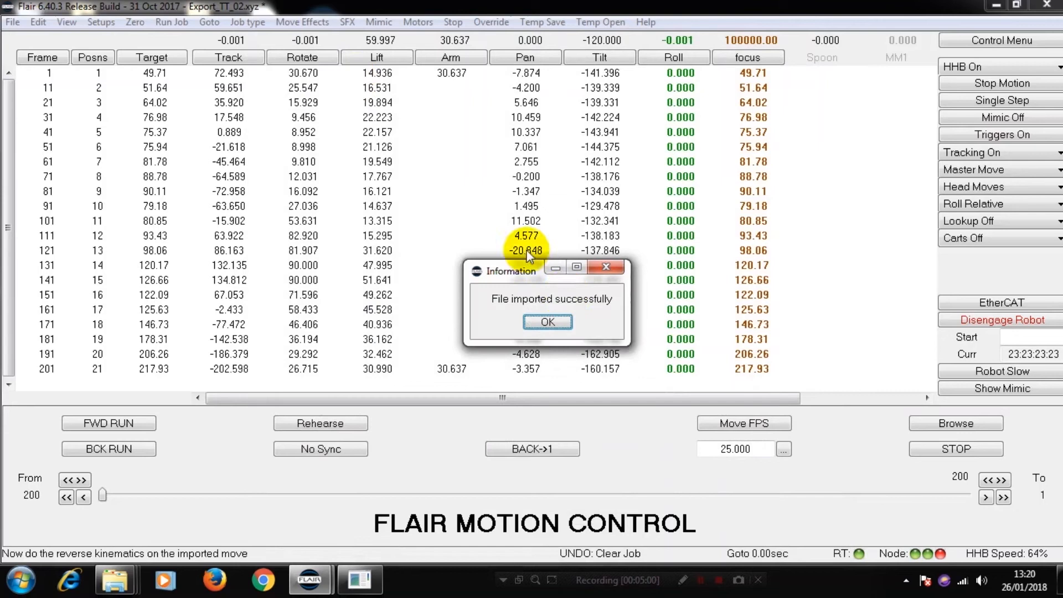
left_click(545, 323)
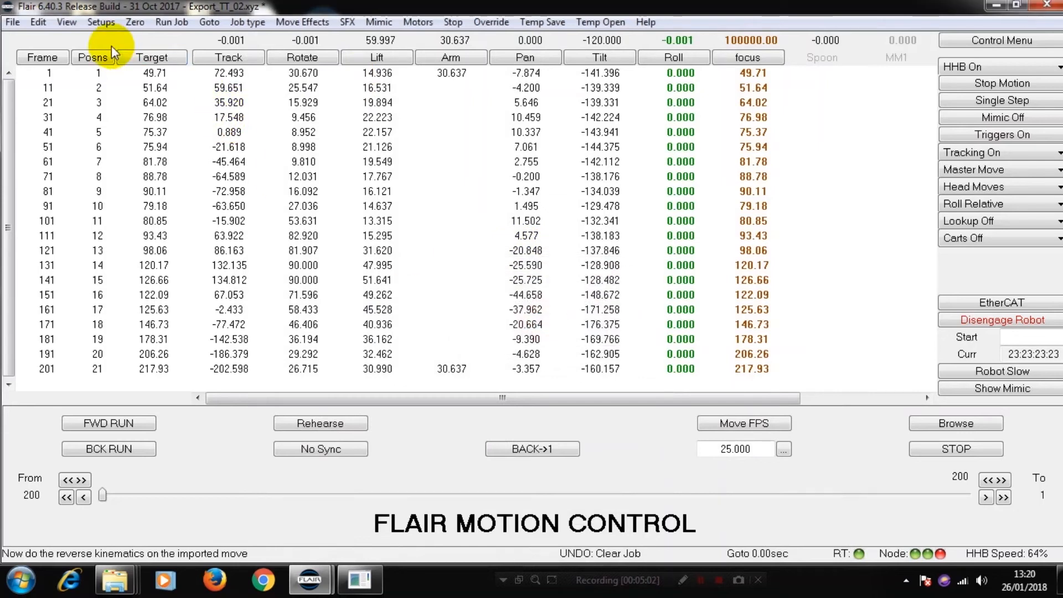
Step: Play the shifted move on the rig model from the side and from the end of the track, and examine the camera path
left_click(64, 22)
left_click(92, 95)
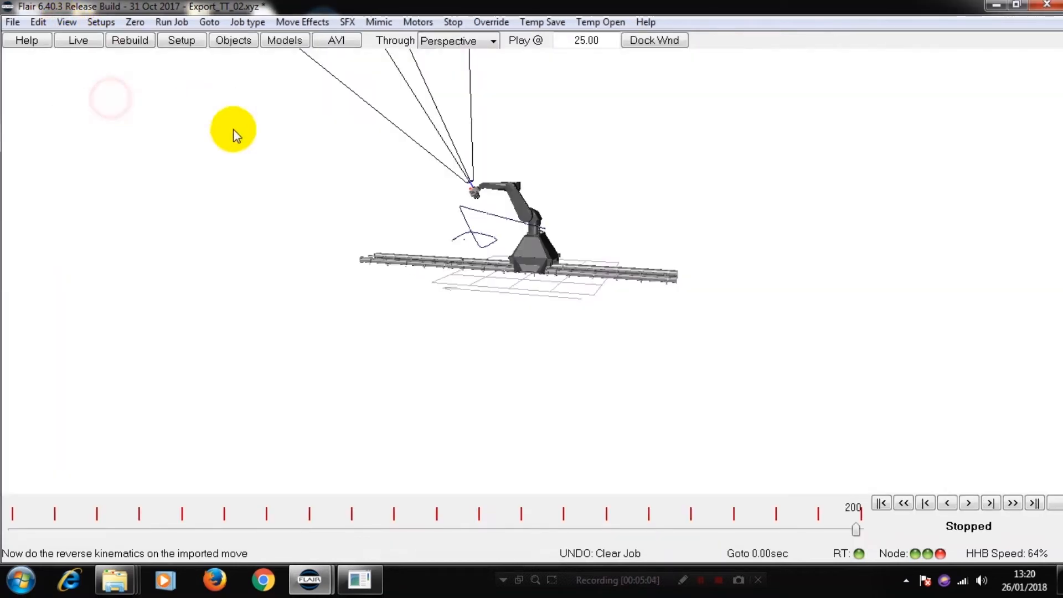
left_click(969, 503)
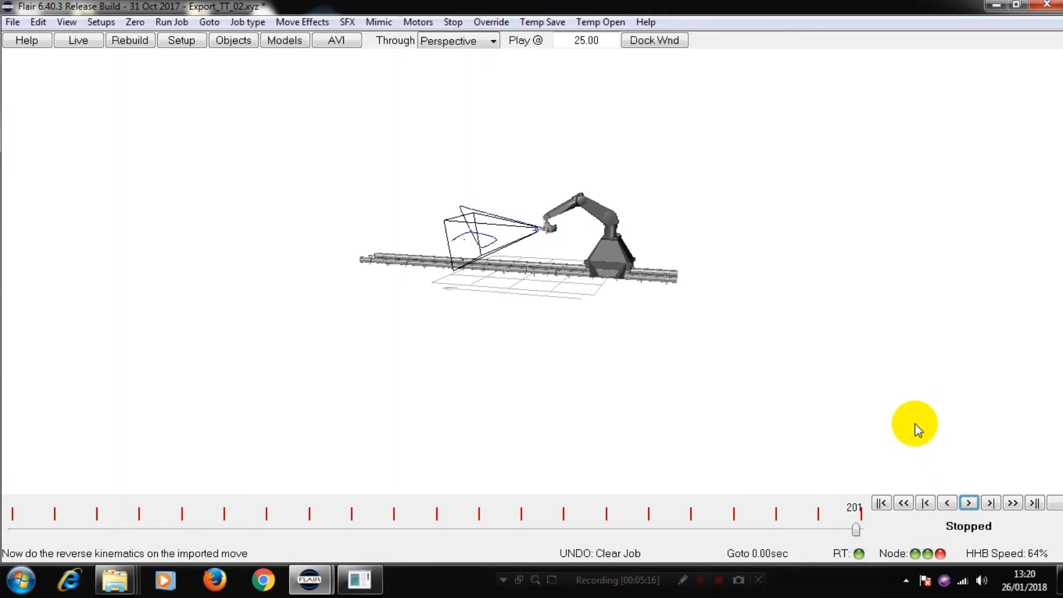
left_click_drag(749, 272, 536, 305)
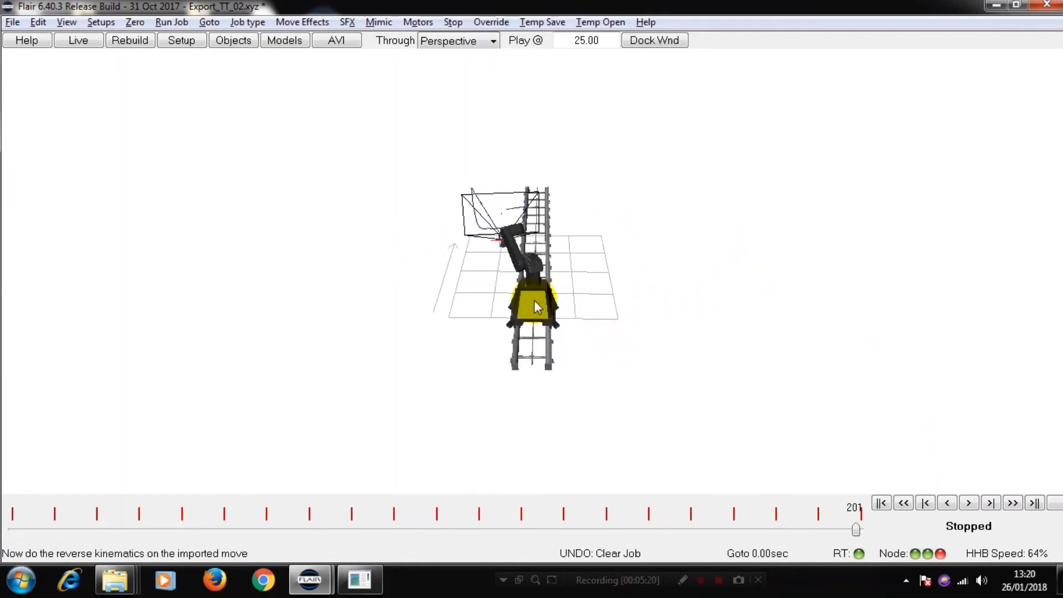
left_click(969, 503)
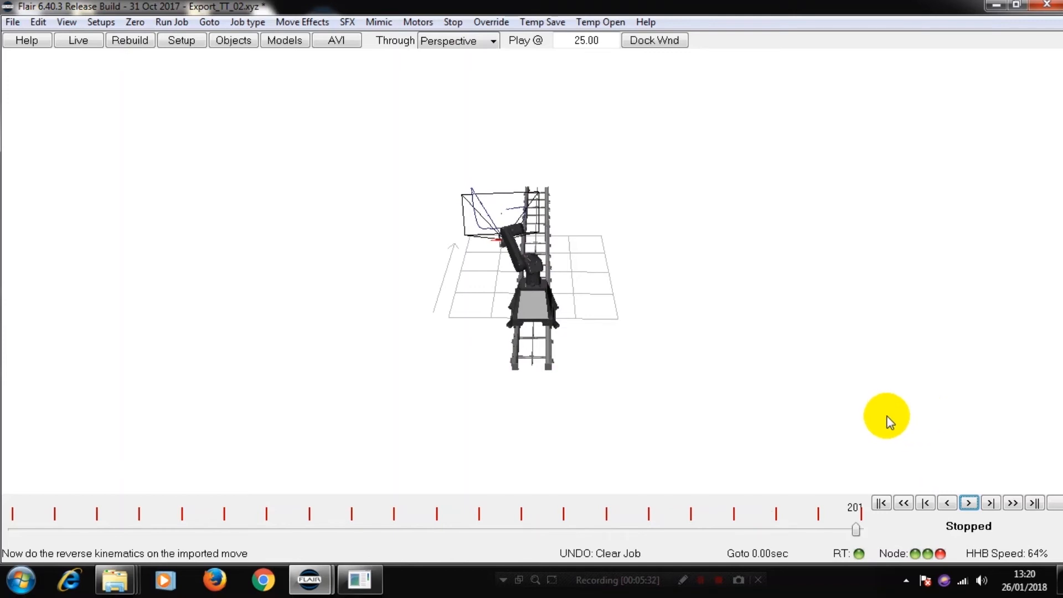
key("alt")
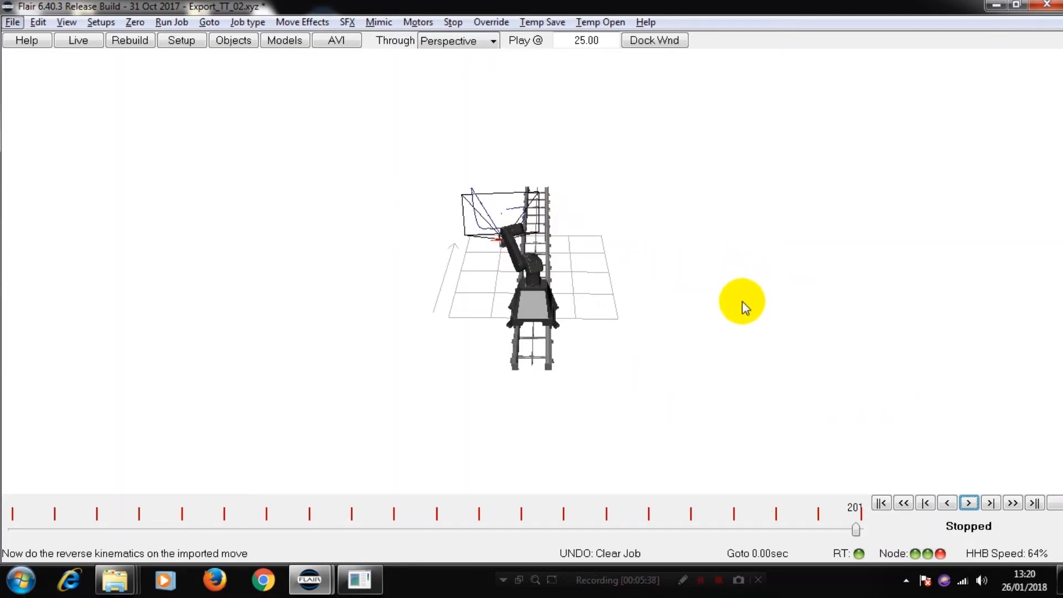
left_click_drag(709, 330, 832, 260)
scroll(801, 257, "up", 5)
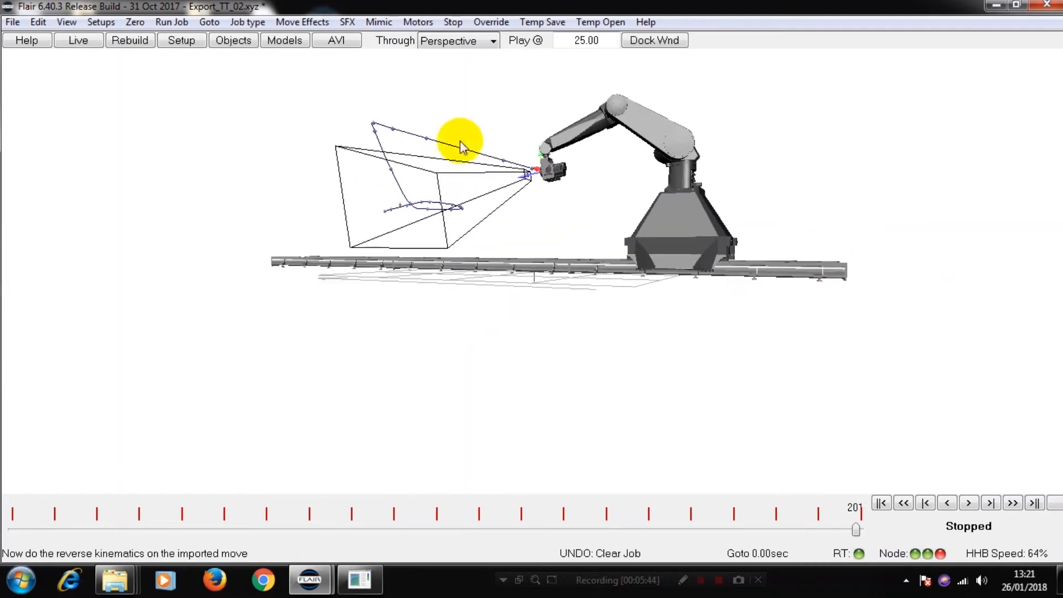
Step: Reimport Export_TT_02.xyz with the Y Adjust offset set to -1, keeping the -3 X and Z offsets
left_click(66, 22)
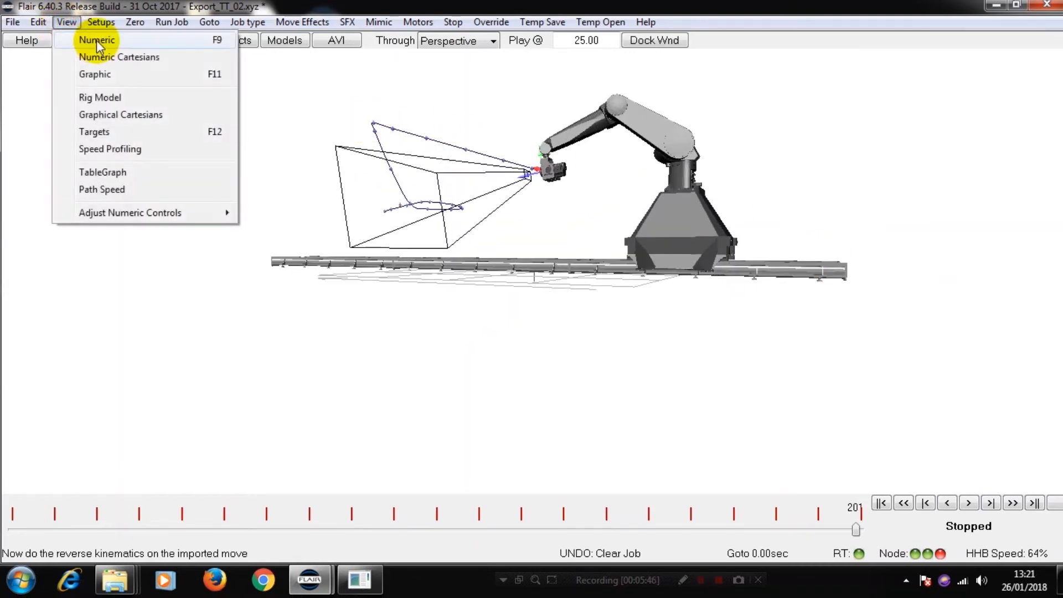
left_click(97, 39)
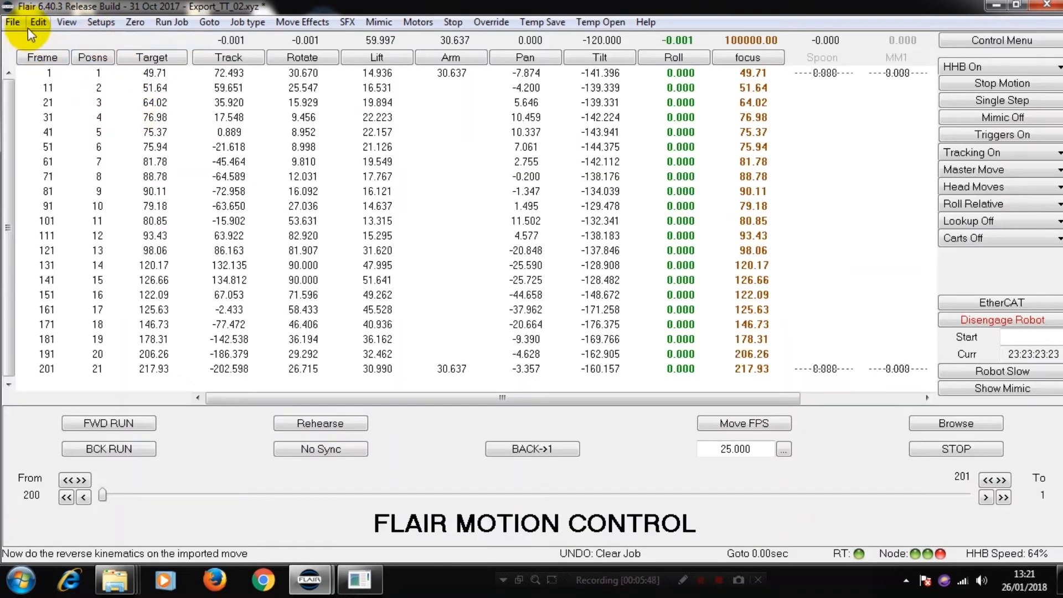
left_click(13, 23)
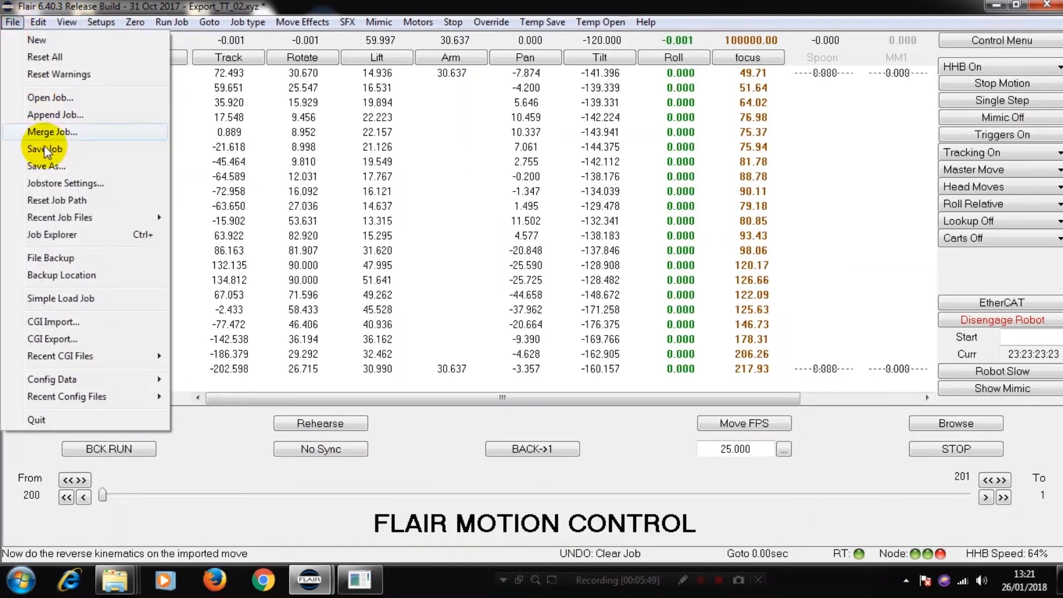
left_click(77, 321)
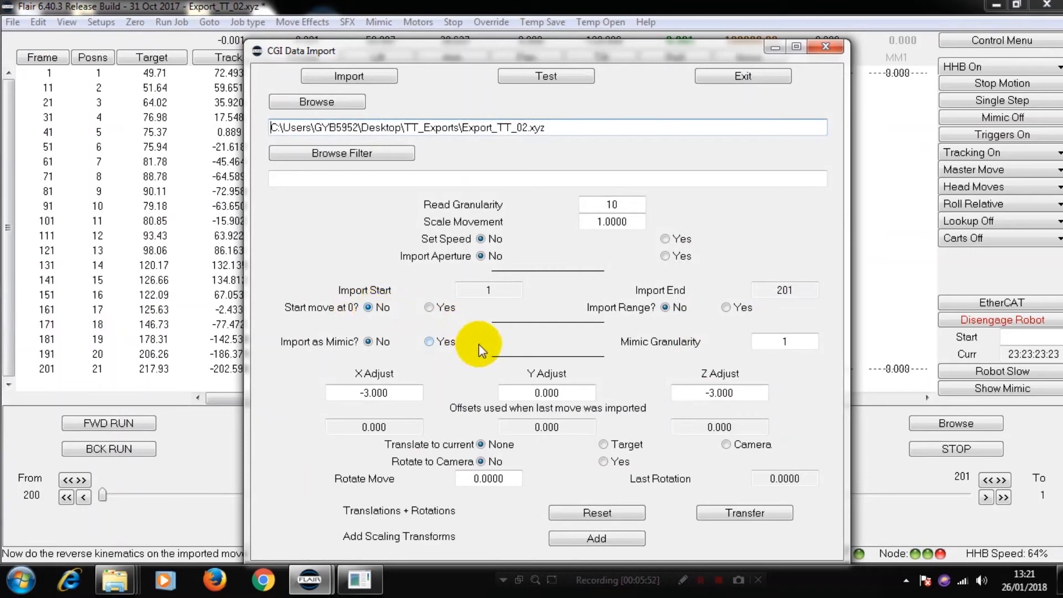
left_click(570, 394)
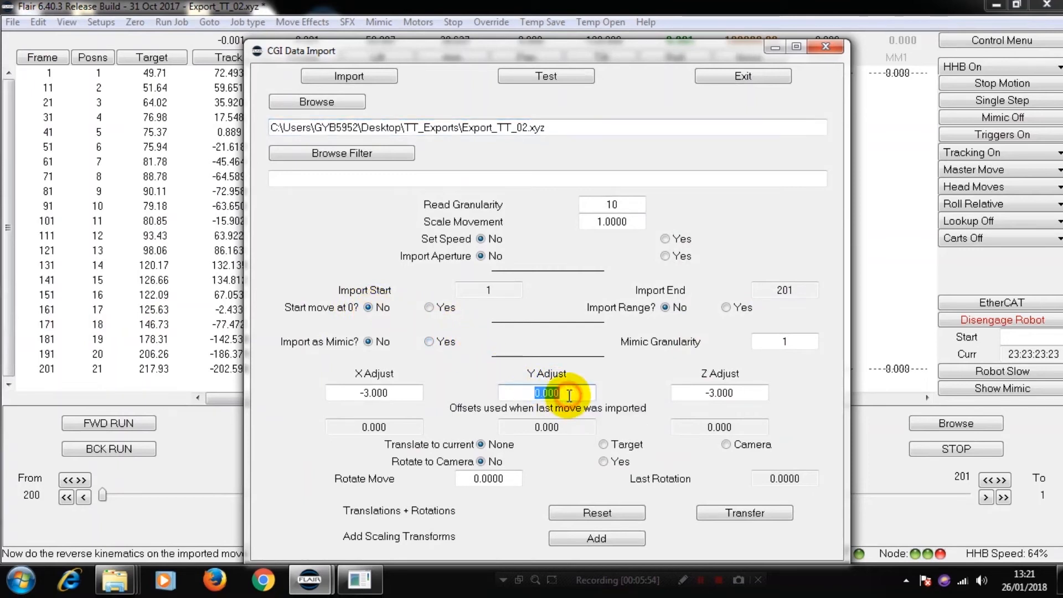
type("-1.")
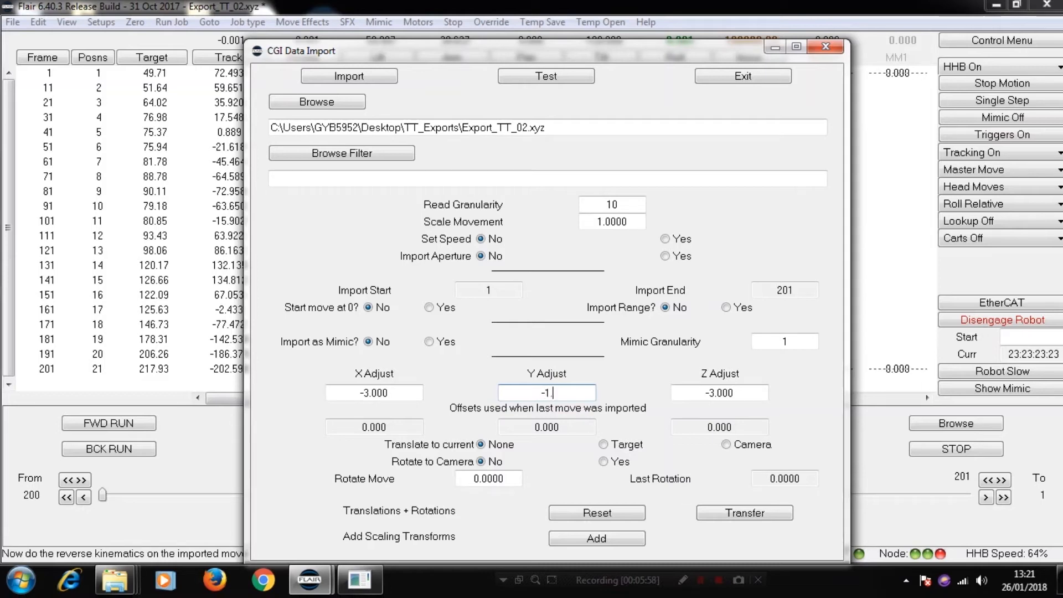
key("Return")
left_click(347, 82)
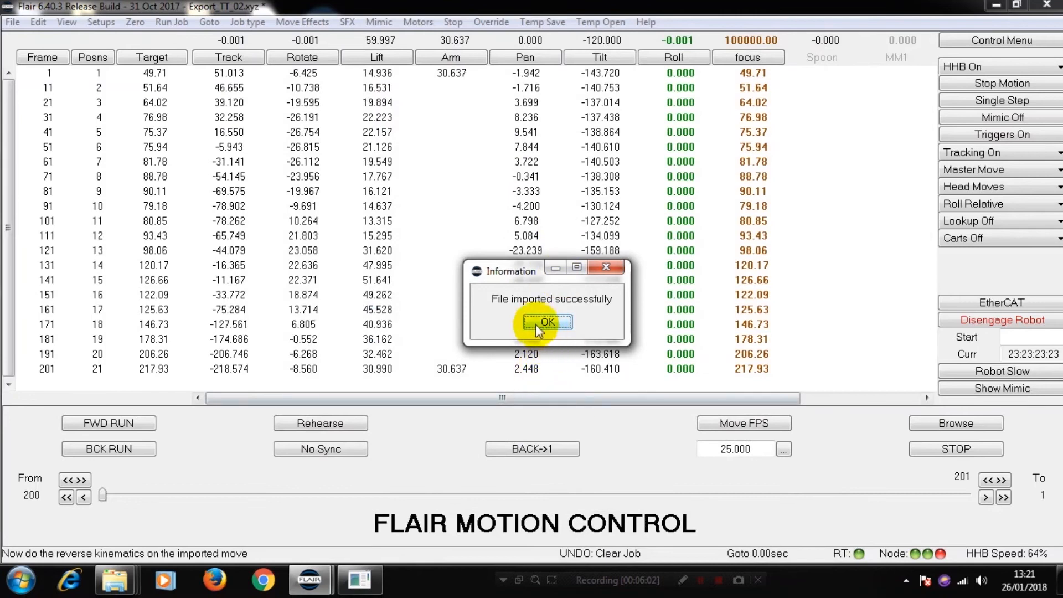
left_click(547, 323)
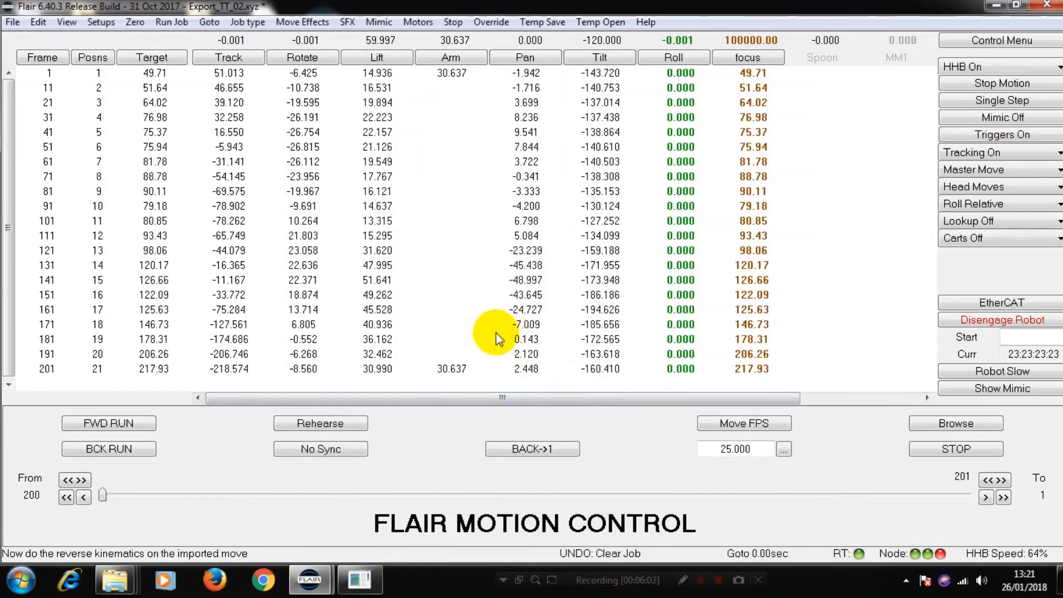
Step: Run the rig model through the move imported with the -1 Y offset
left_click(71, 25)
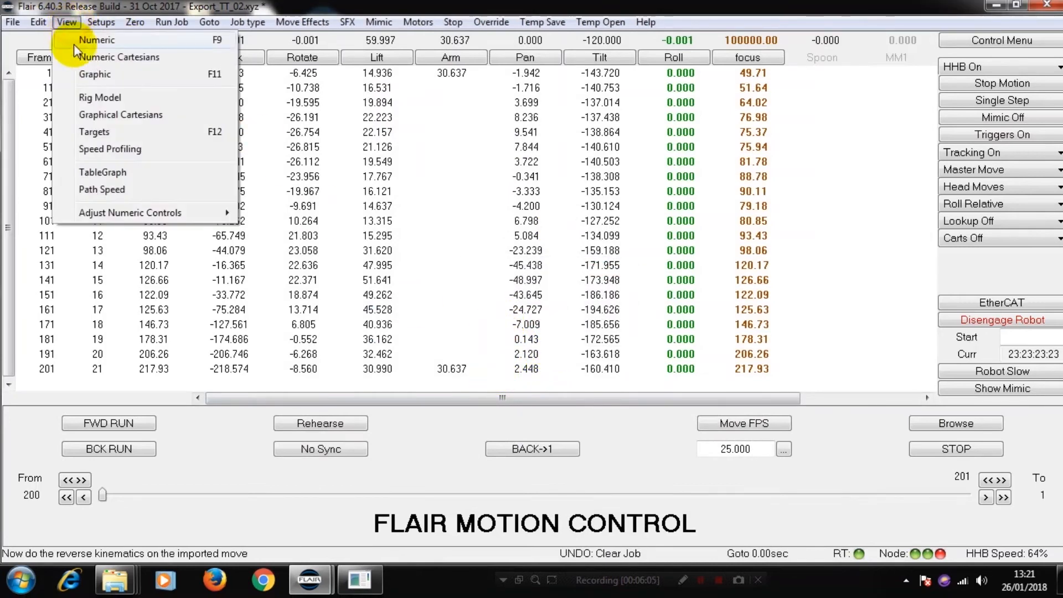
left_click(96, 95)
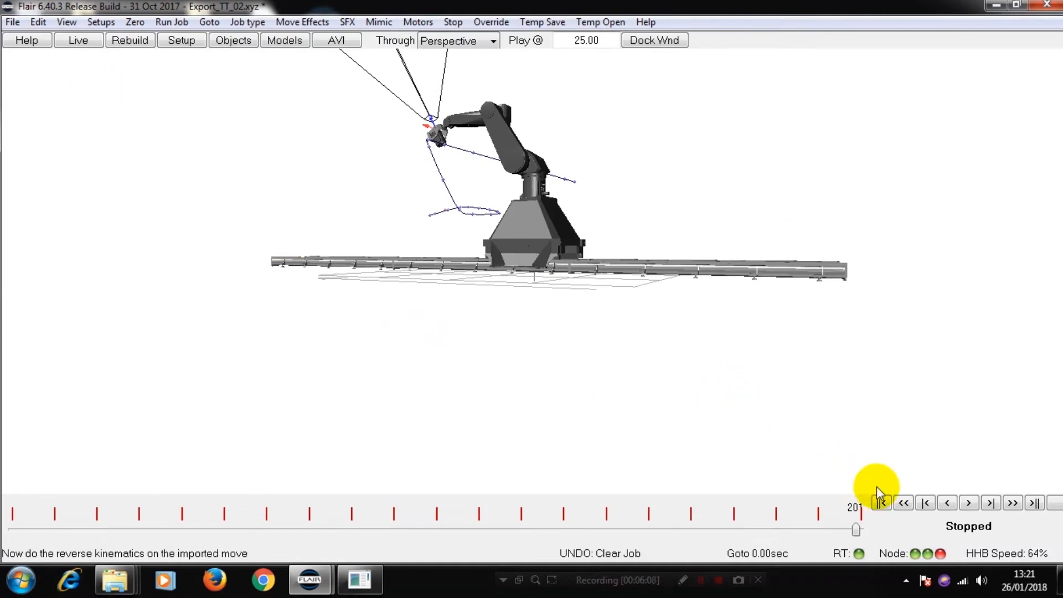
left_click(969, 504)
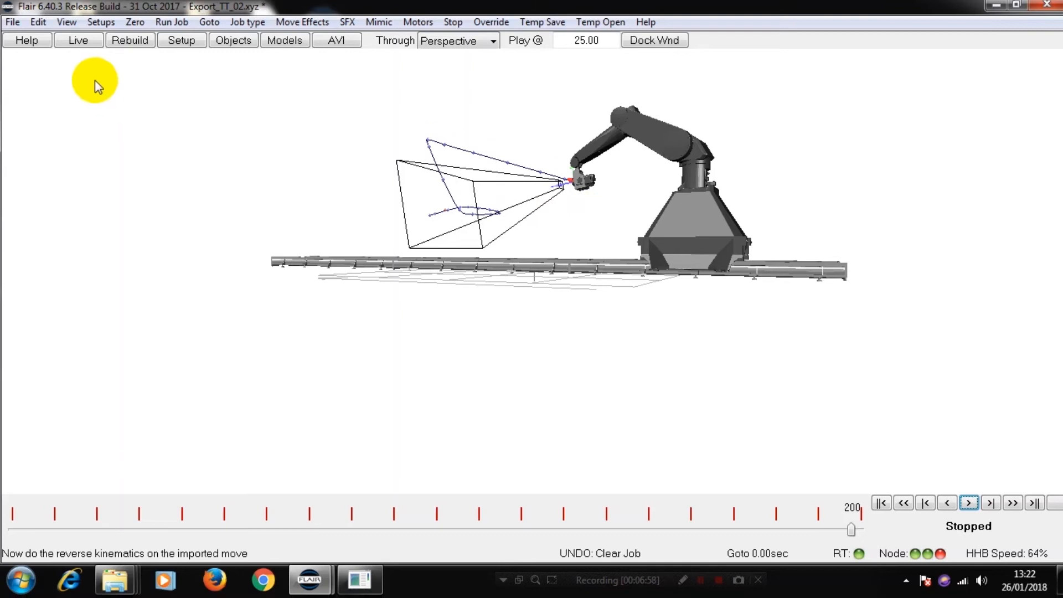
Step: Reimport Export_TT_02.xyz with Read Granularity set to 1, keeping the X, Y and Z offsets
left_click(66, 23)
left_click(95, 40)
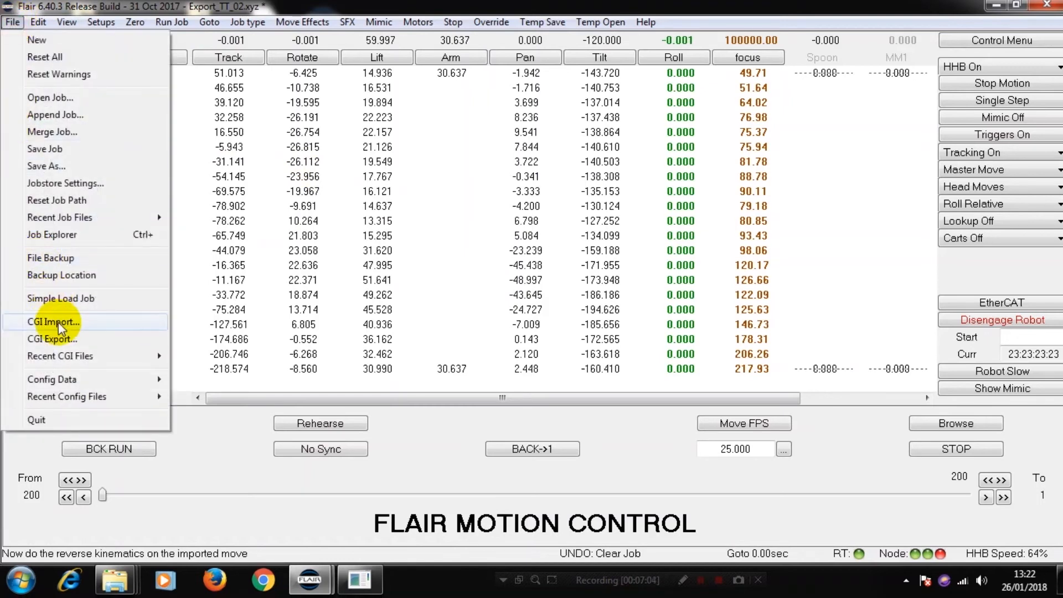
left_click(22, 322)
double_click(625, 208)
type("1")
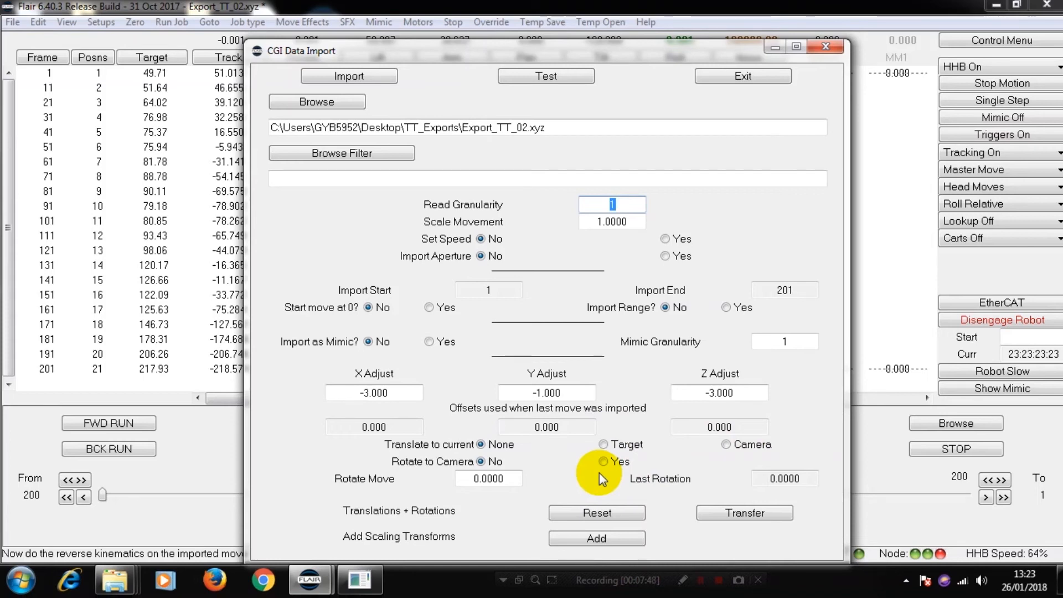
left_click(349, 78)
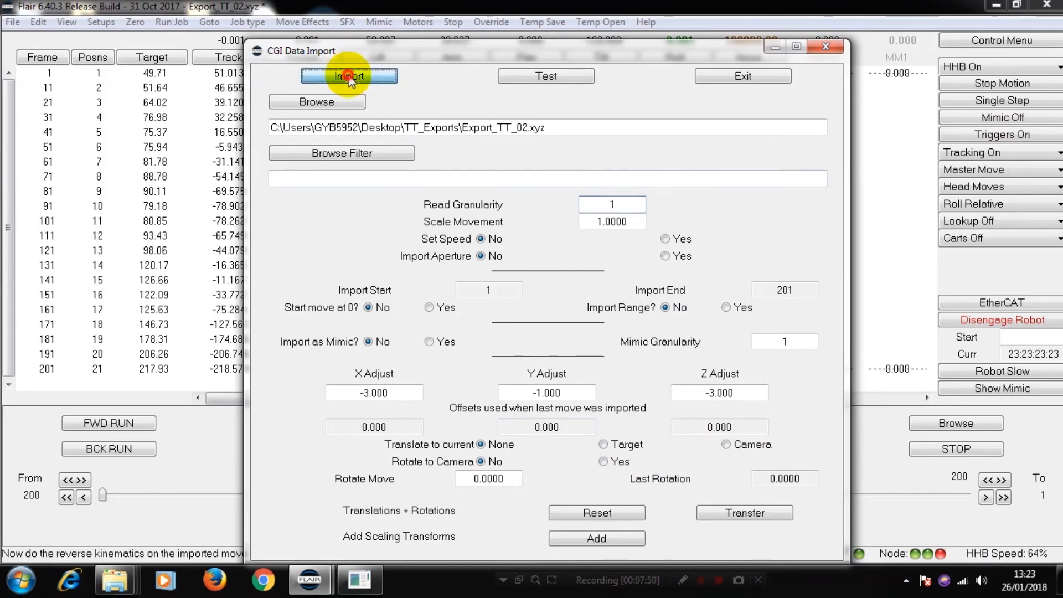
left_click(548, 323)
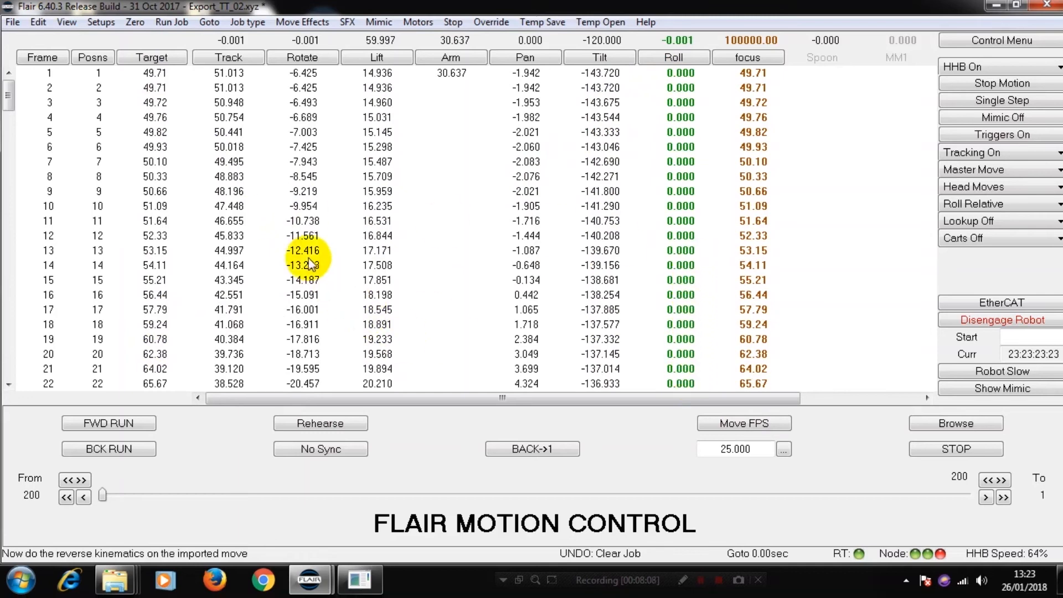
Step: Play the move imported at every frame on the rig model, viewed from a higher angle
left_click(13, 22)
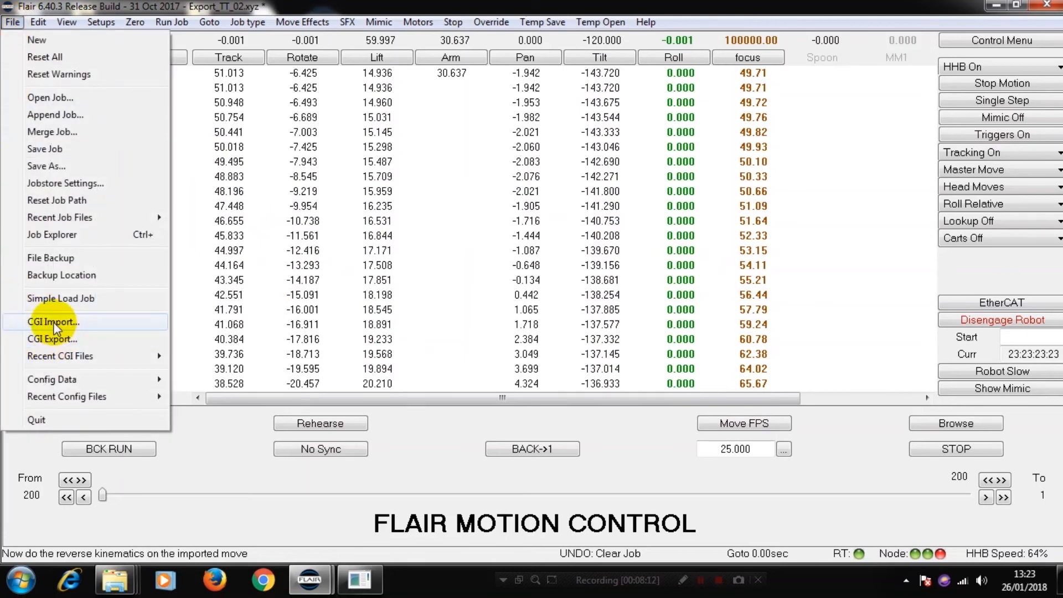
left_click(450, 295)
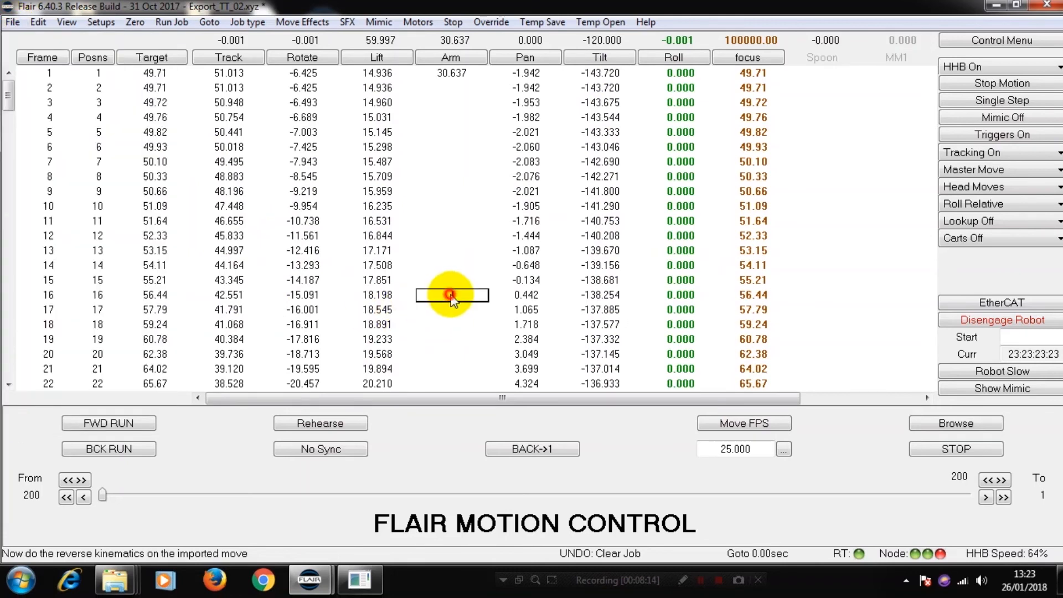
left_click(67, 22)
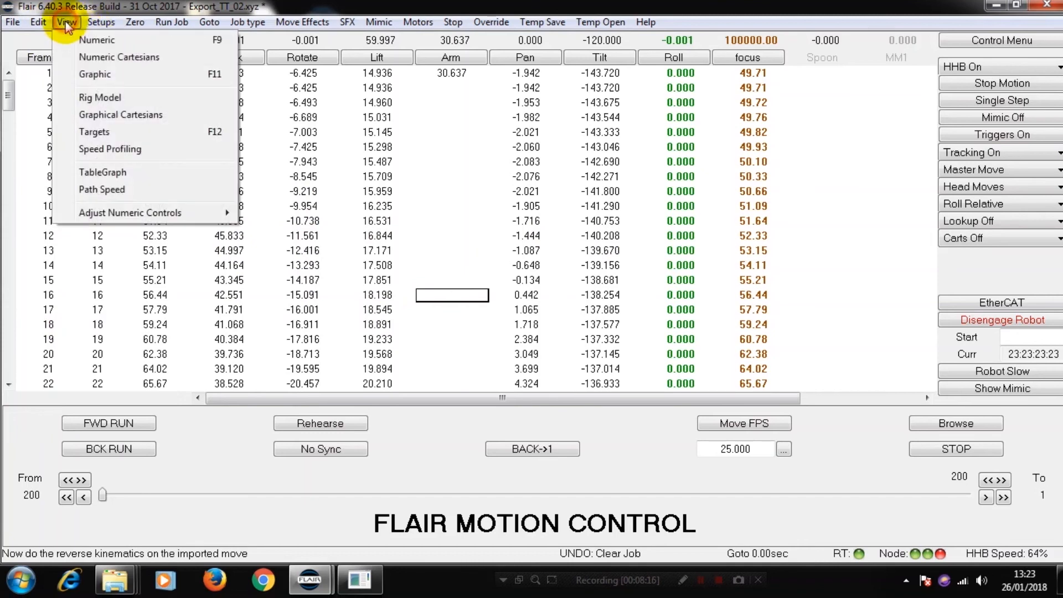
left_click(86, 98)
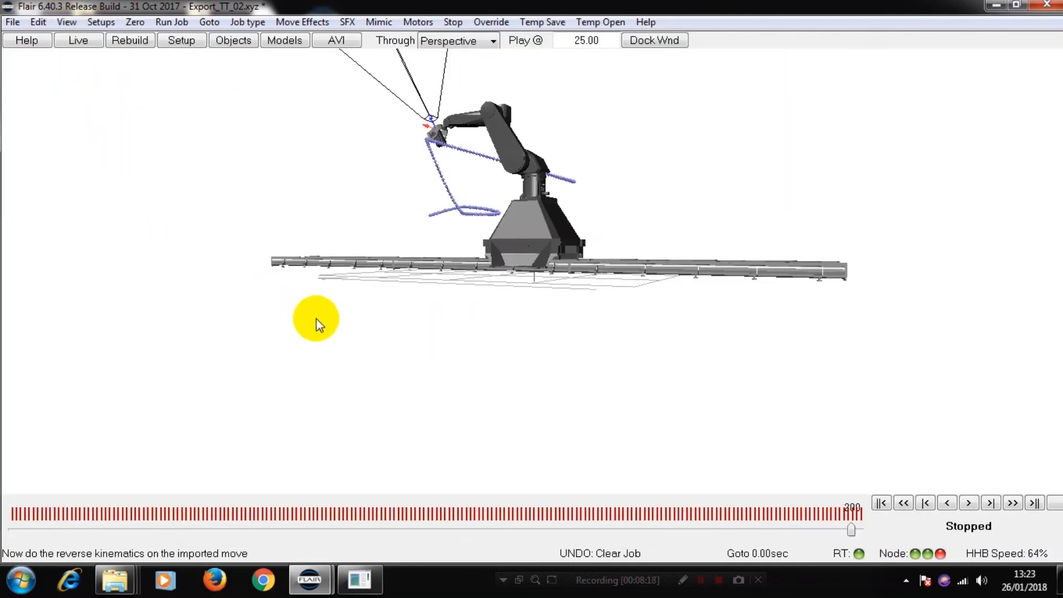
left_click_drag(648, 216, 699, 306, "alt")
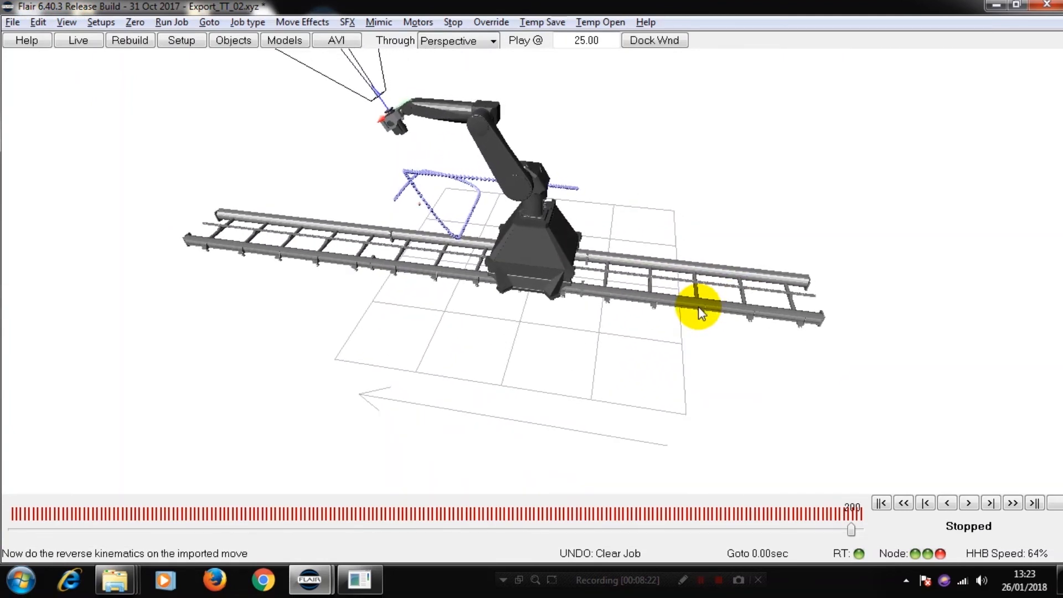
left_click(969, 504)
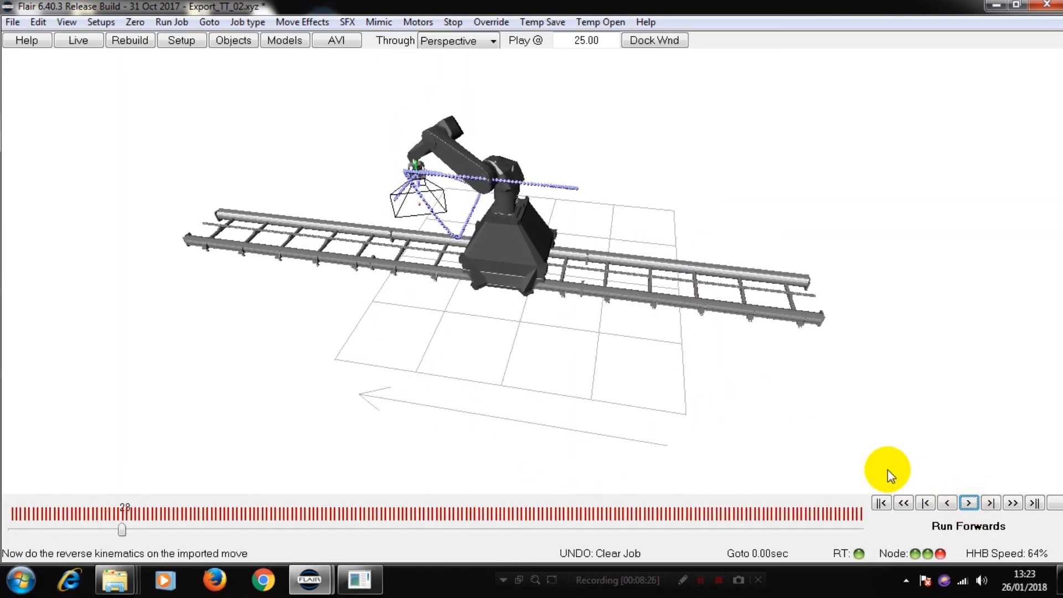